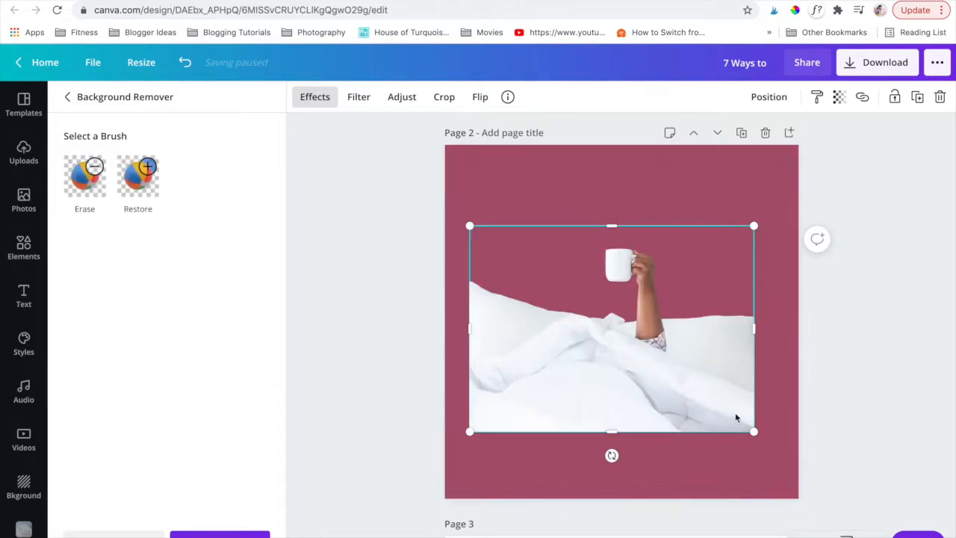
Enlarge and position the cutout bed photo on page 2 so it spans the page width along the lower edge
drag(802, 469, 813, 498)
drag(735, 439, 711, 458)
drag(797, 251, 803, 243)
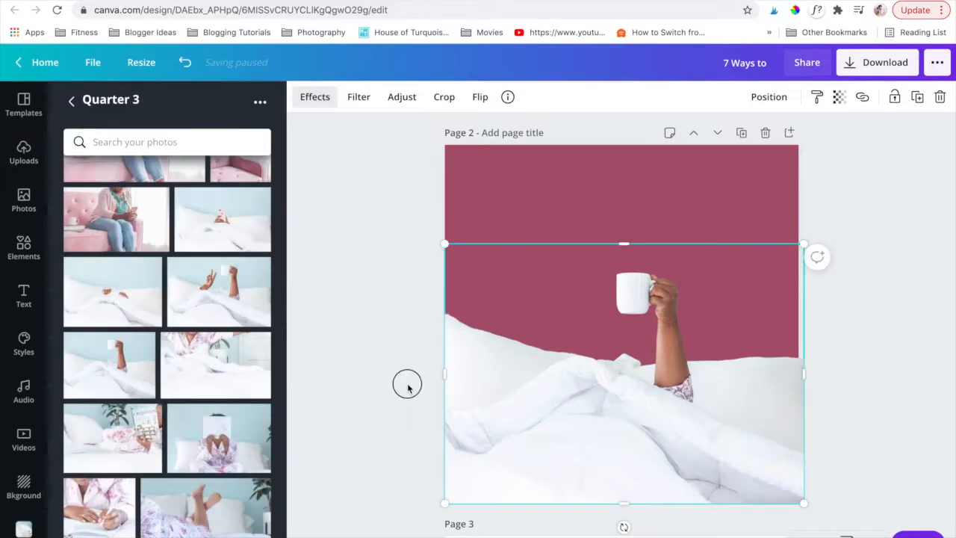
click(407, 387)
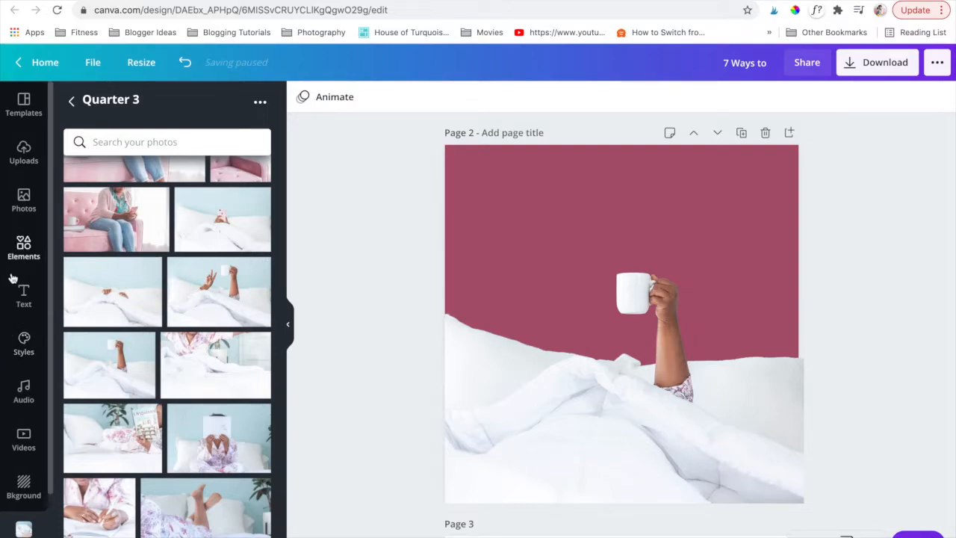
Copy the small Afrah text sample from page 3 onto page 2 and enlarge it to about size 33.1
scroll(368, 280, down, 5)
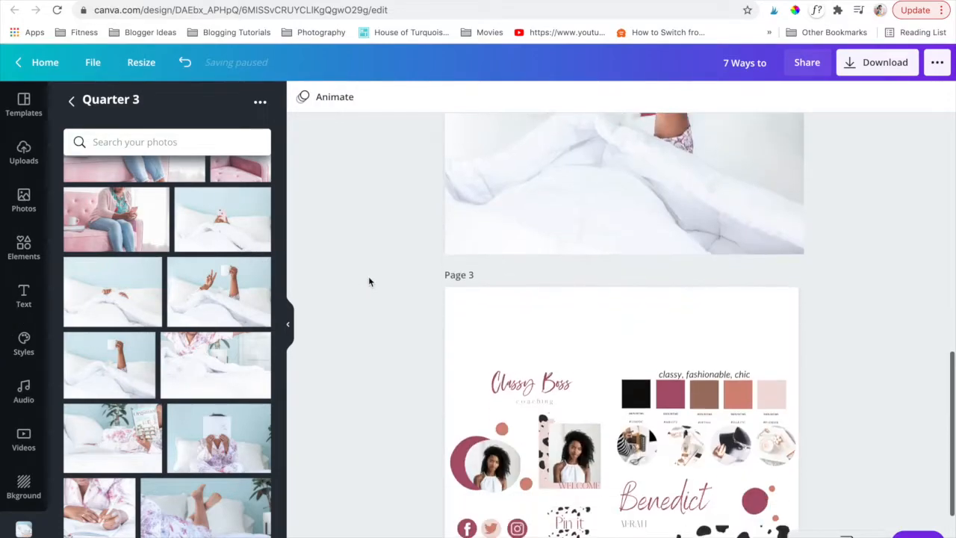
click(628, 459)
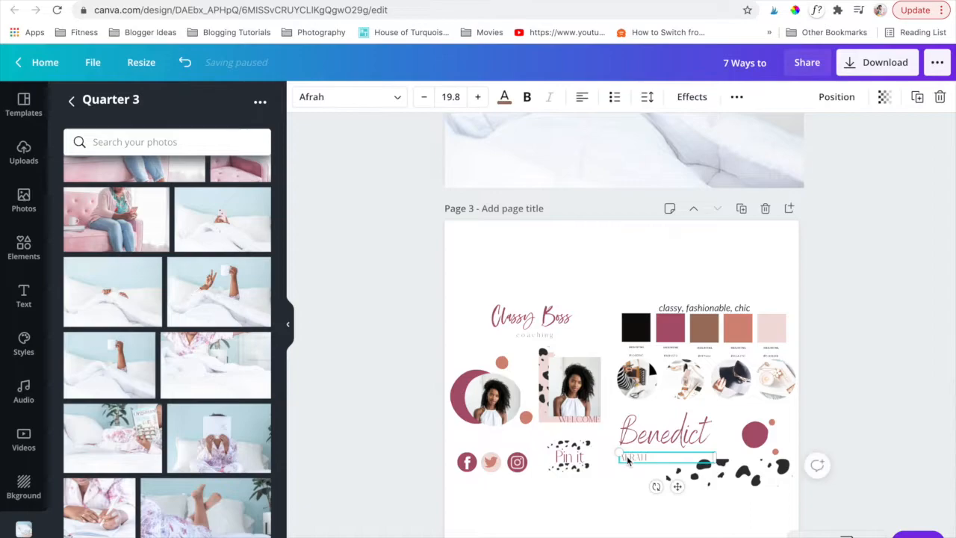
scroll(627, 457, up, 5)
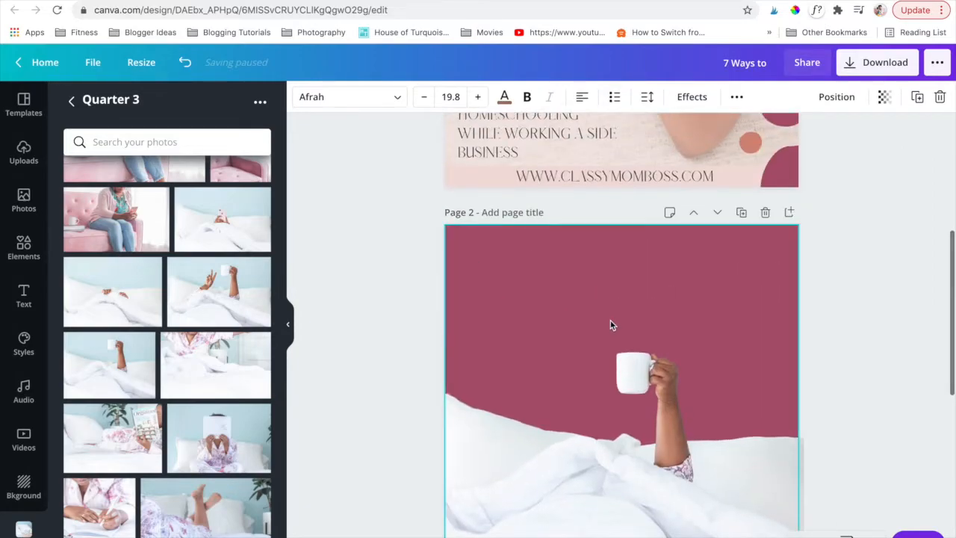
click(610, 324)
key(super+v)
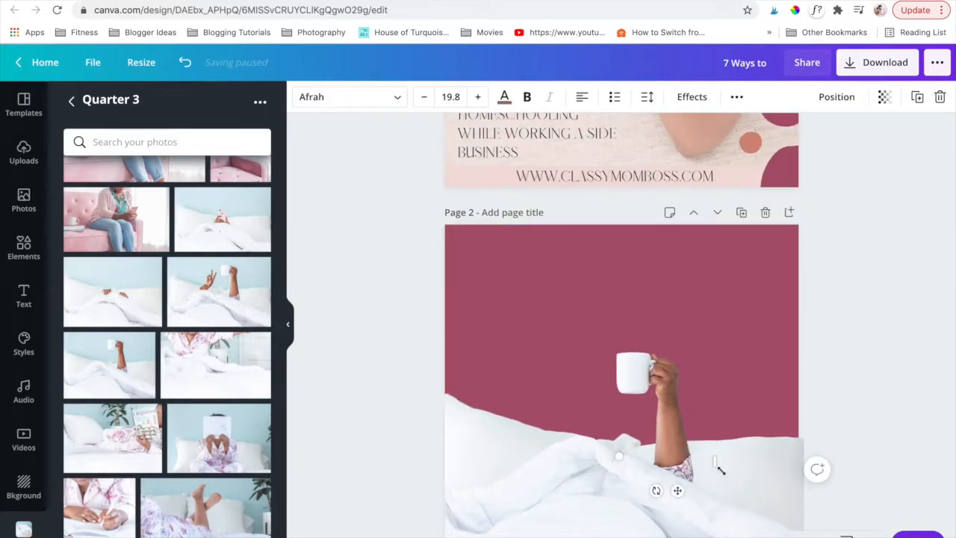
drag(716, 457, 777, 438)
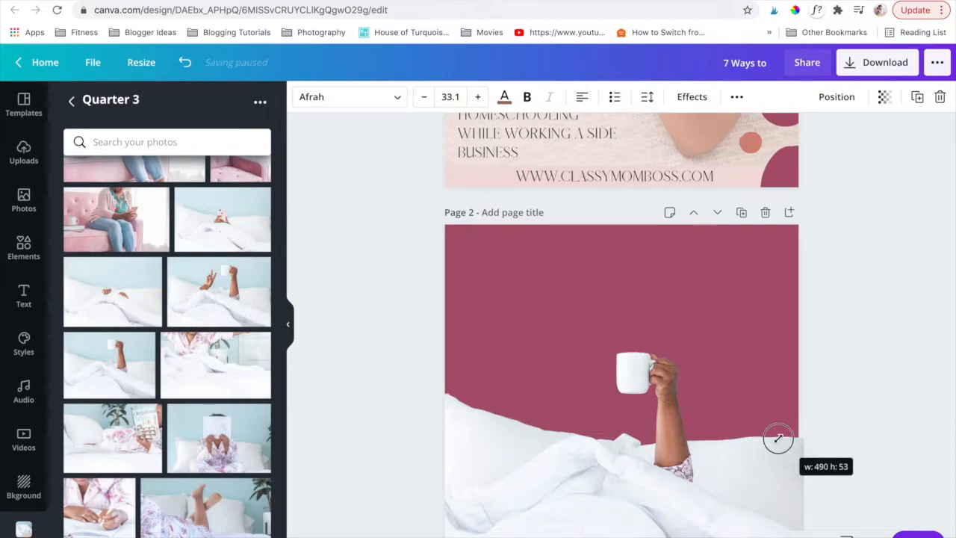
Move the copied Afrah text near the top of page 2 and color it dark gray
click(831, 96)
drag(708, 490, 605, 283)
click(504, 96)
click(148, 228)
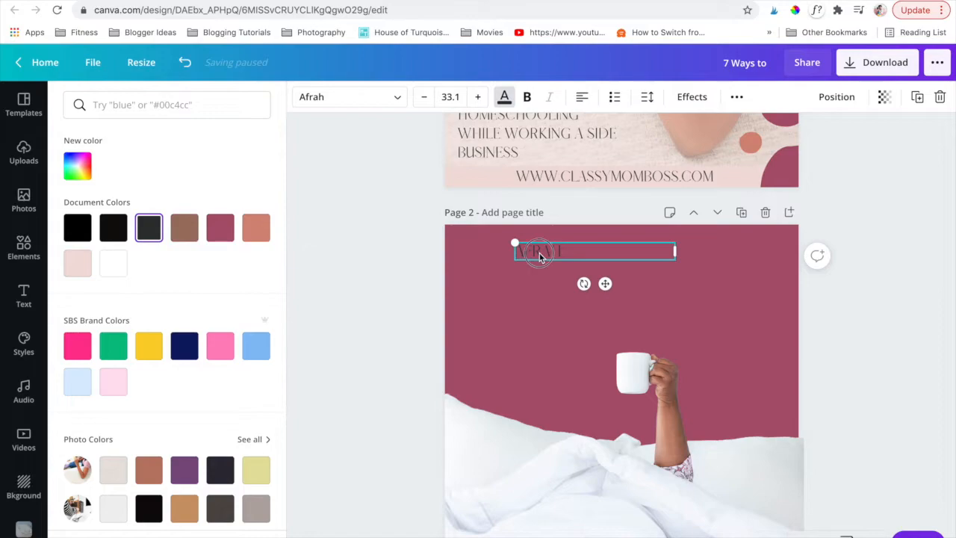
Turn the copied text into a bold "motherhood" heading at size 66.5 with letter spacing of about 46
double_click(538, 252)
click(737, 97)
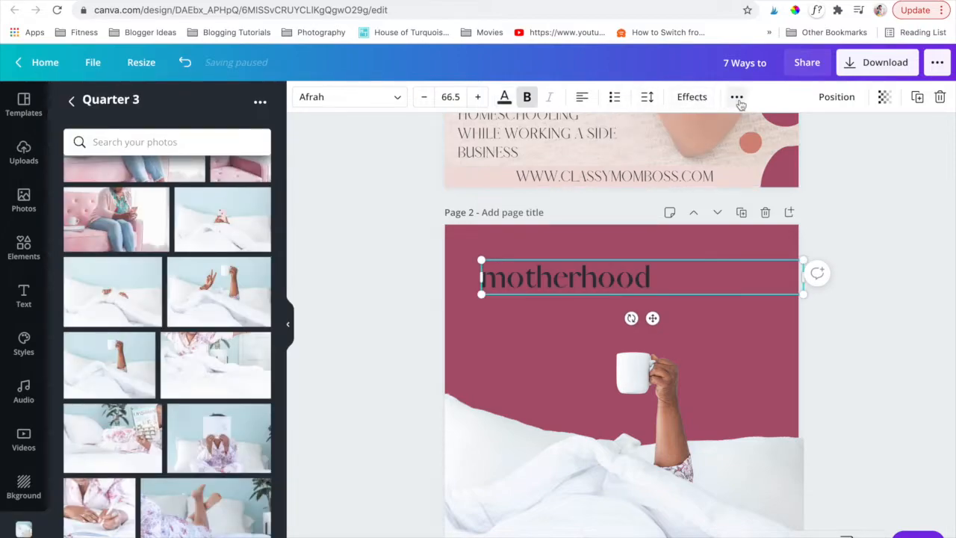
click(647, 96)
drag(737, 144, 740, 144)
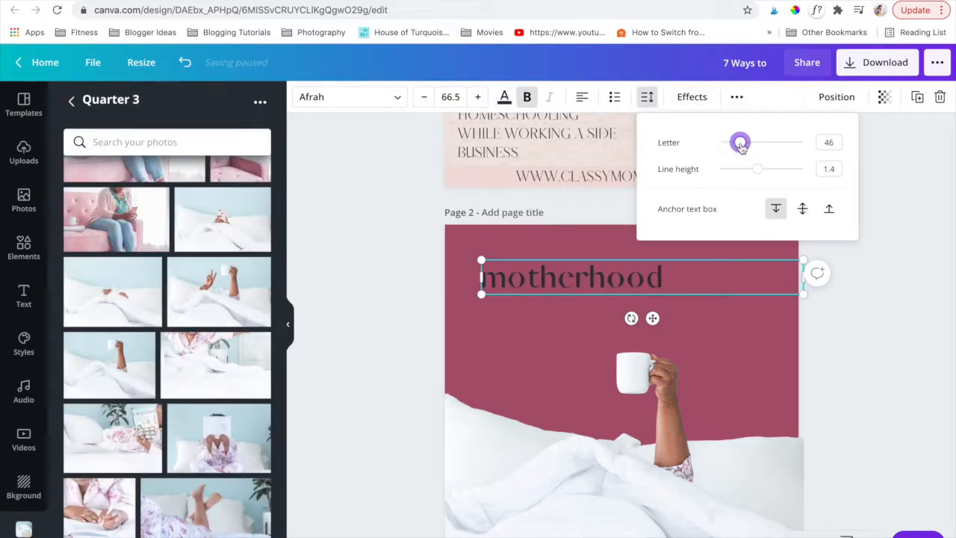
click(408, 276)
Place a small dark pronunciation line "[muther-er-hood] noun" directly beneath the motherhood heading, reusing a text sample from page 3
scroll(406, 276, down, 3)
scroll(406, 276, down, 3)
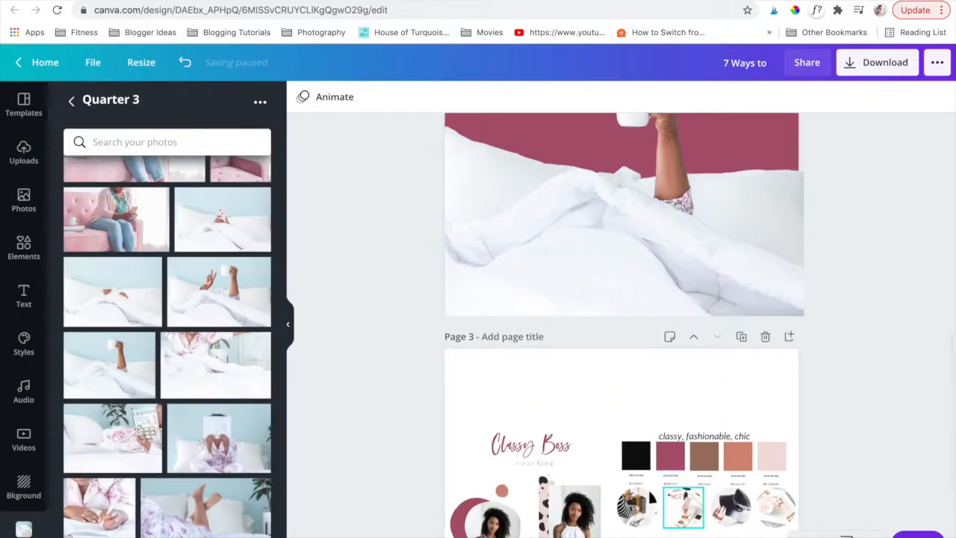
click(657, 487)
click(917, 97)
drag(633, 489, 483, 291)
click(504, 96)
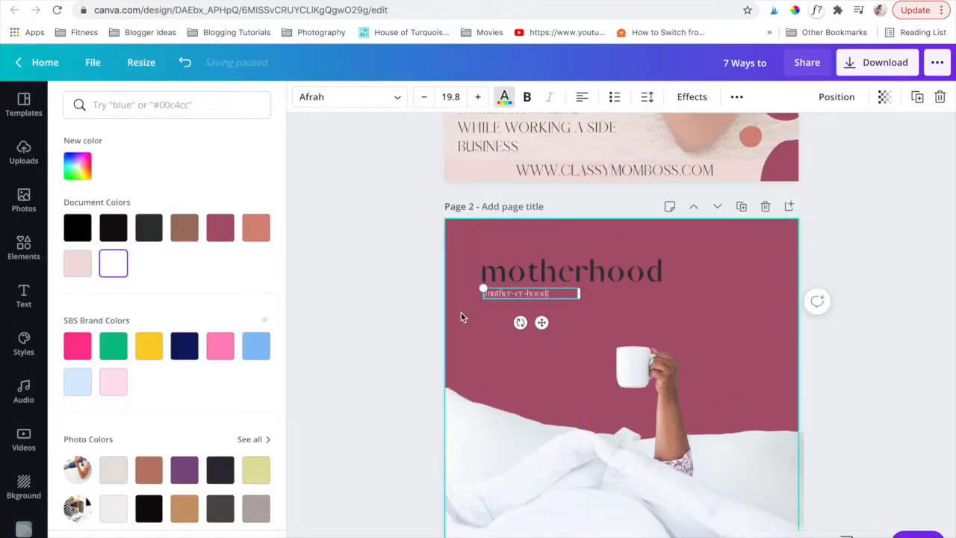
click(548, 293)
text(un)
click(427, 316)
Duplicate the heading below the pronunciation line, reword it as "caffeine fueled exhaustion" and scale it down
click(571, 271)
key(super+d)
drag(590, 278, 591, 327)
triple_click(591, 326)
text(caffeine fueled exhaustion)
drag(807, 384, 702, 336)
Duplicate the definition line as "(see also mombie and hot mess)", make "hot mess" bold and shrink the new line
click(572, 318)
key(super+d)
triple_click(597, 324)
text((see also: momlife and hot mess))
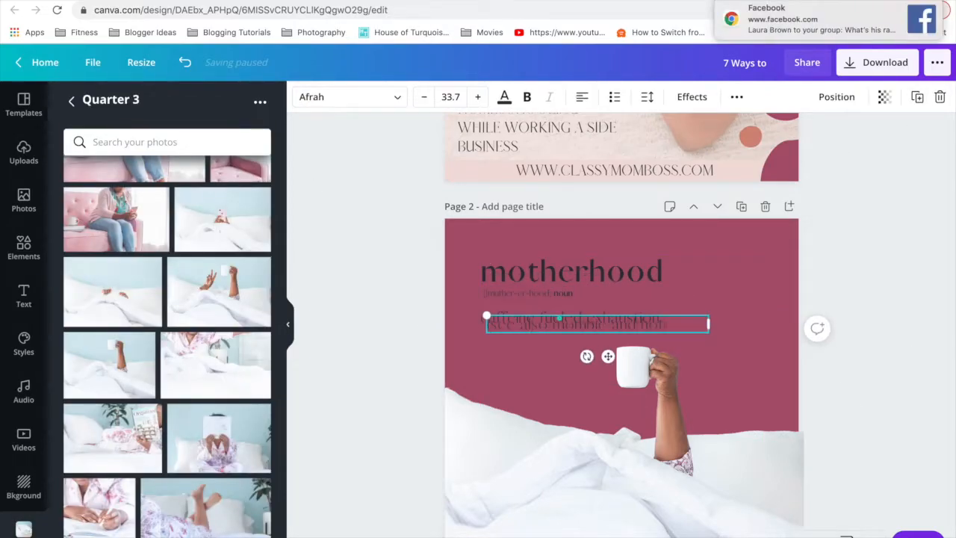
drag(640, 324, 705, 324)
key(super+b)
drag(708, 332, 634, 322)
Arrange the text lines above the mug on page 2 and enlarge the text block
drag(563, 321, 557, 336)
click(631, 321)
drag(511, 357, 502, 392)
drag(437, 354, 687, 262)
drag(782, 335, 893, 364)
Change the page 2 background to the coral document color
click(568, 235)
click(302, 96)
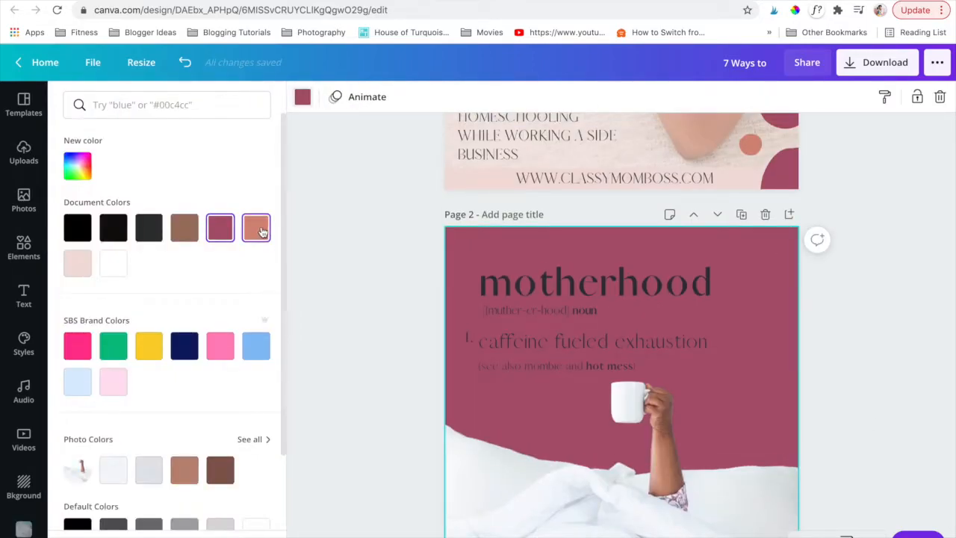
click(256, 228)
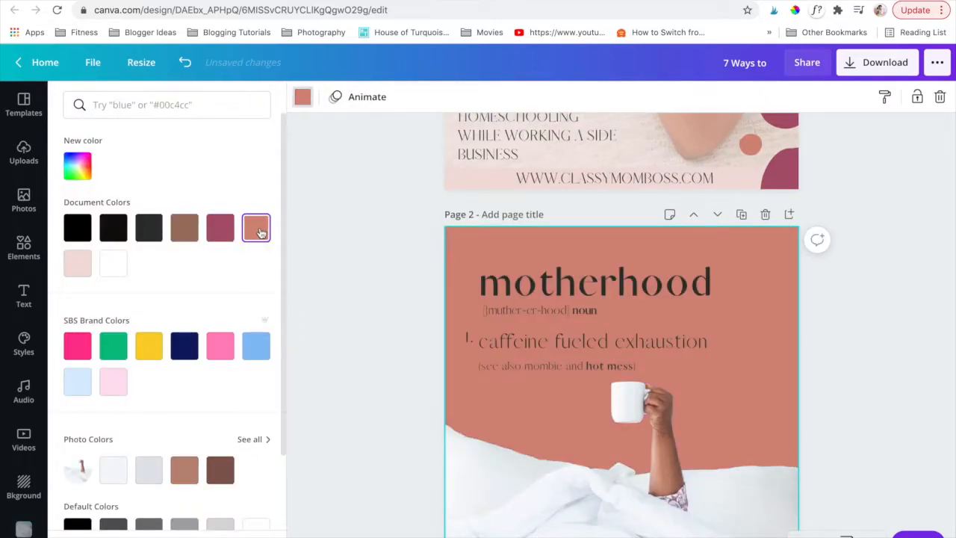
click(398, 328)
scroll(400, 334, down, 2)
scroll(399, 334, up, 1)
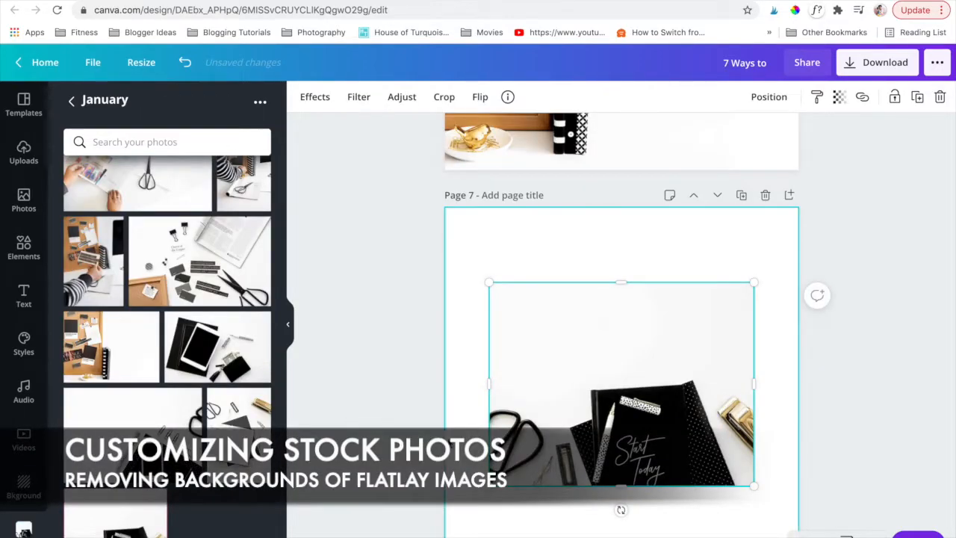
Enlarge the flatlay desk photo on page 7 so it spans the full page width
drag(489, 485, 377, 537)
drag(585, 452, 586, 454)
click(869, 386)
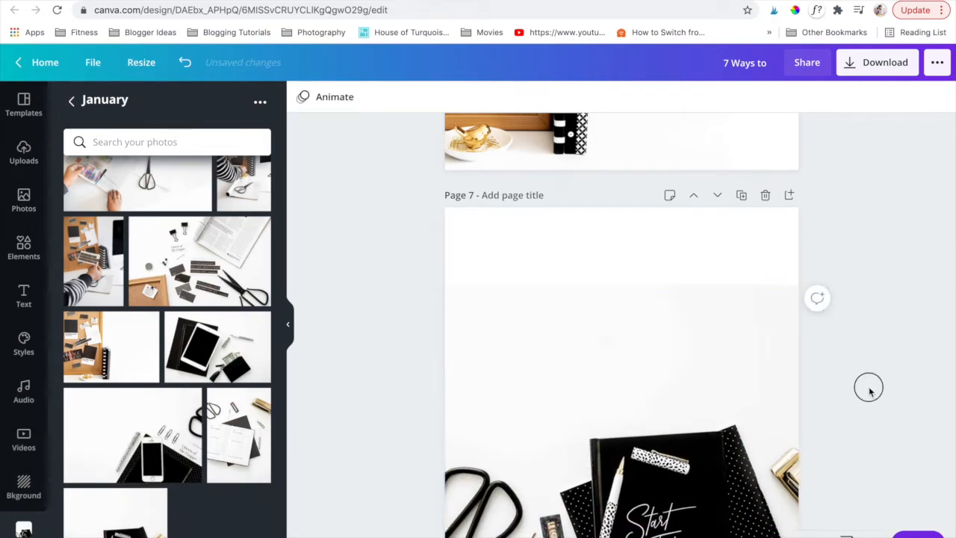
Remove the background from the flatlay photo on page 7 with Background Remover
click(661, 359)
click(398, 104)
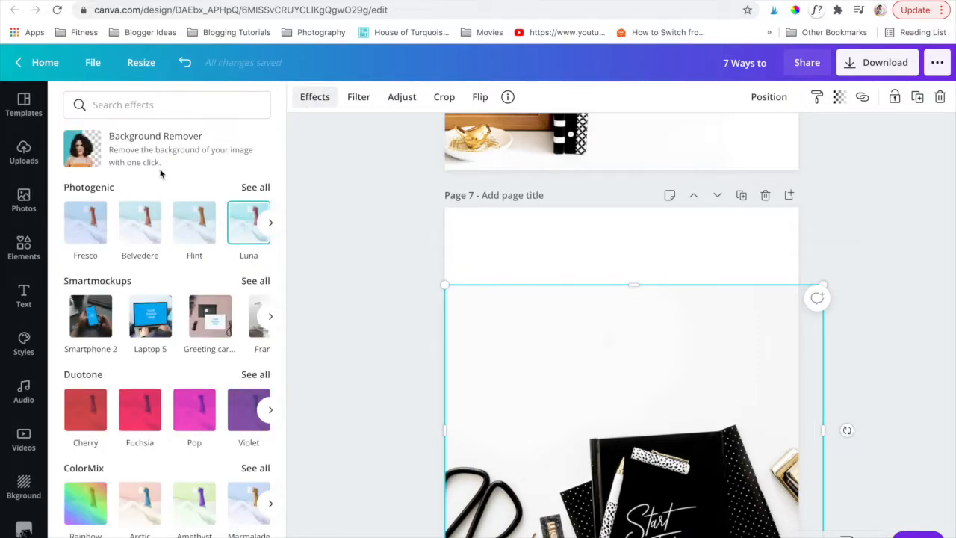
click(145, 153)
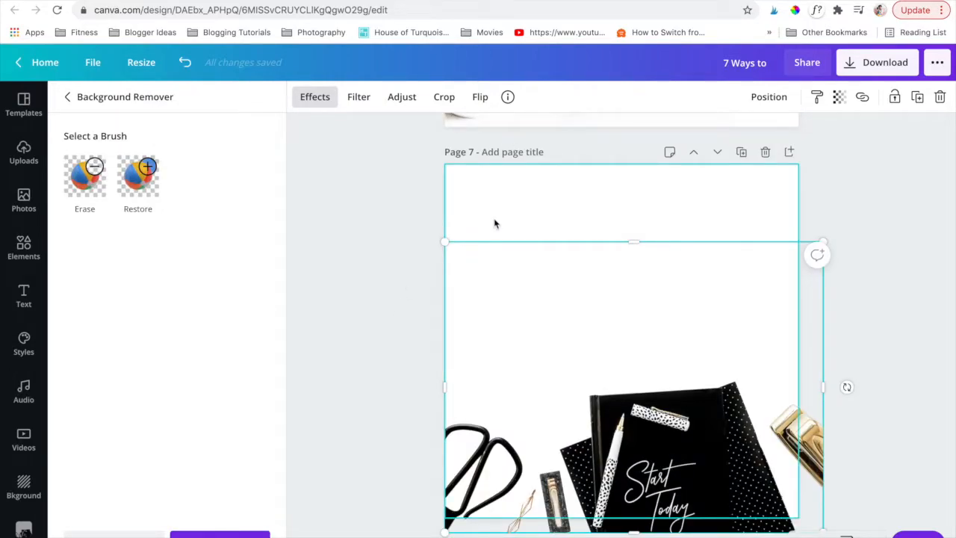
click(373, 256)
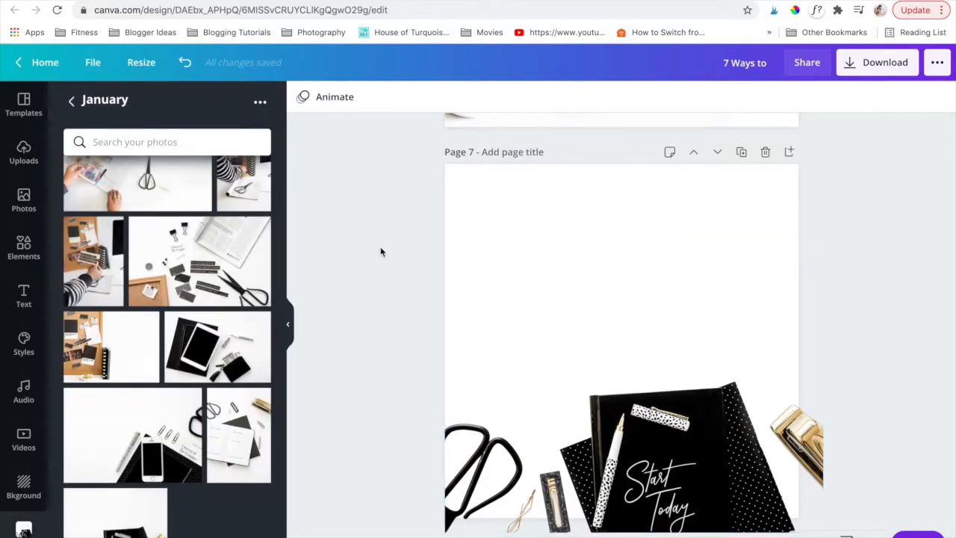
Try the brown and coral document colors for the page 7 background and settle on maroon
click(520, 219)
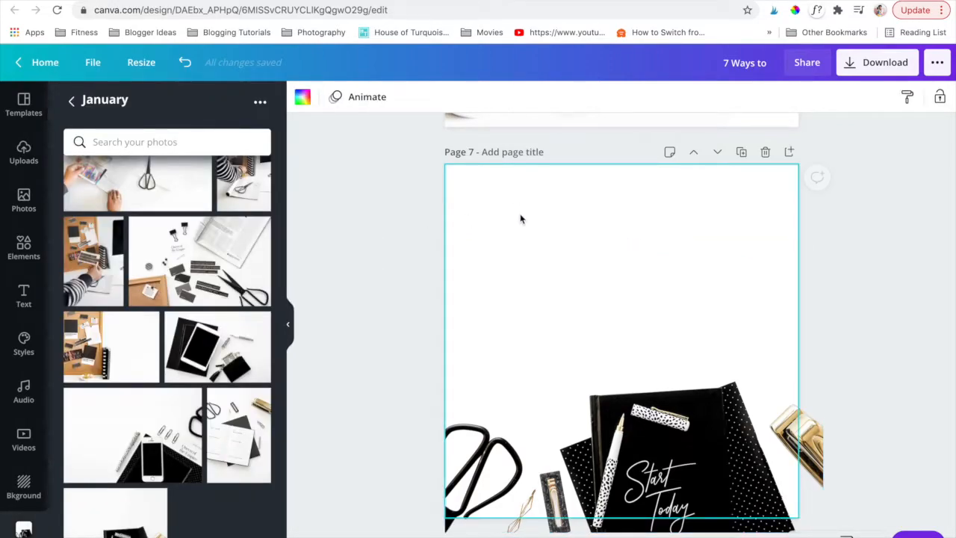
click(303, 98)
click(191, 232)
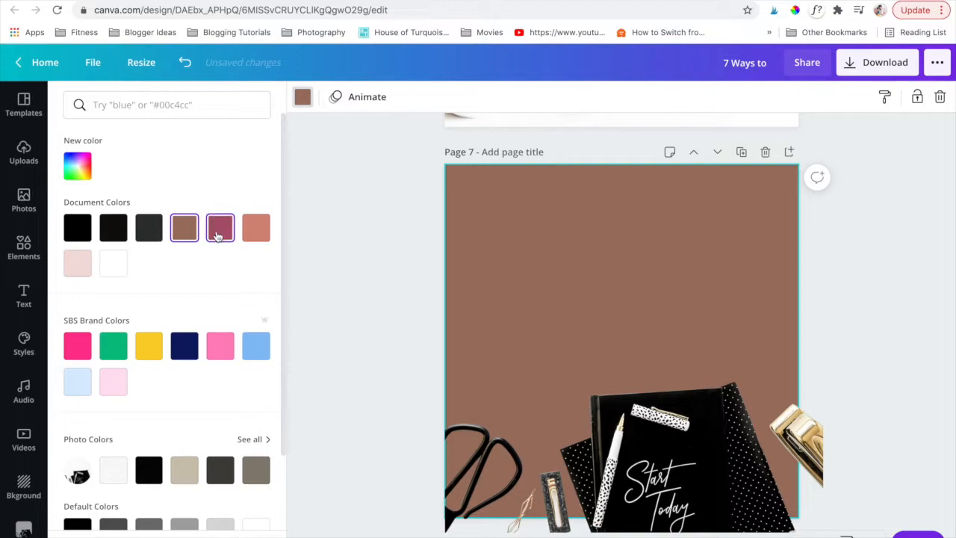
click(232, 236)
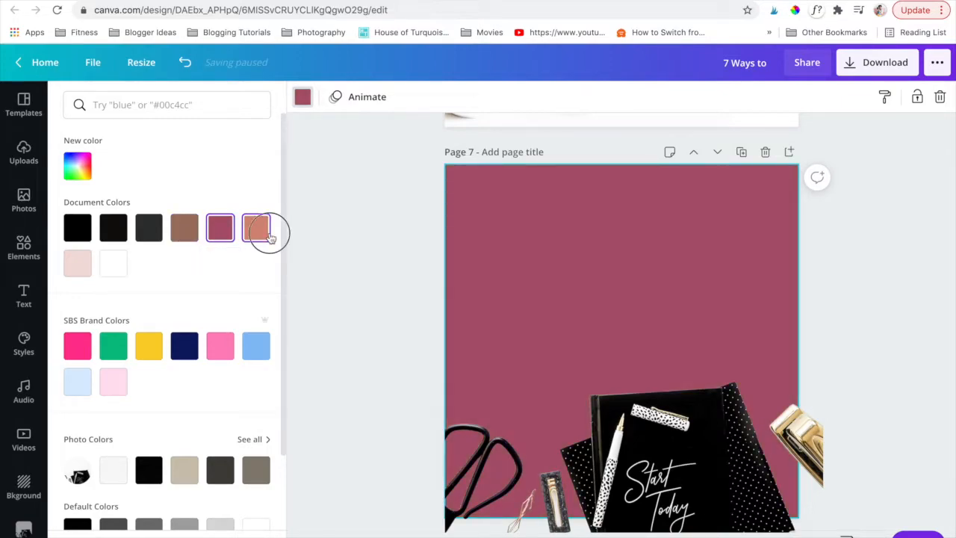
click(267, 236)
click(226, 234)
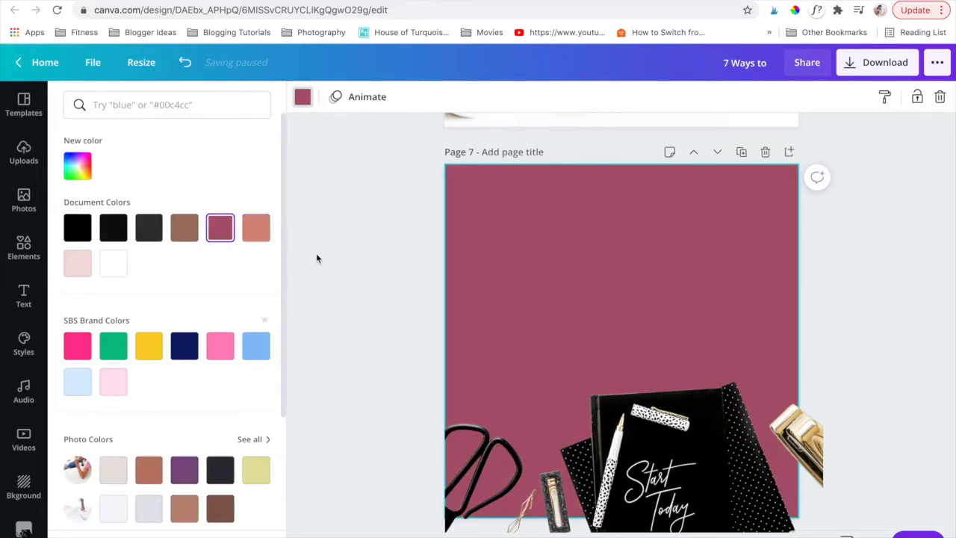
click(351, 289)
Crop the flatlay photo to the page's side and lower edges, with a width of 1,080
click(733, 449)
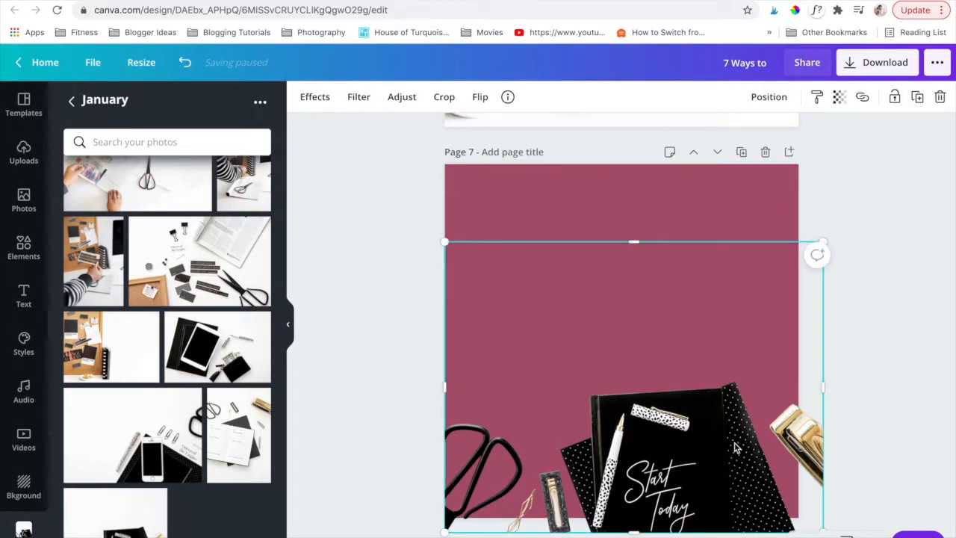
drag(818, 388, 801, 389)
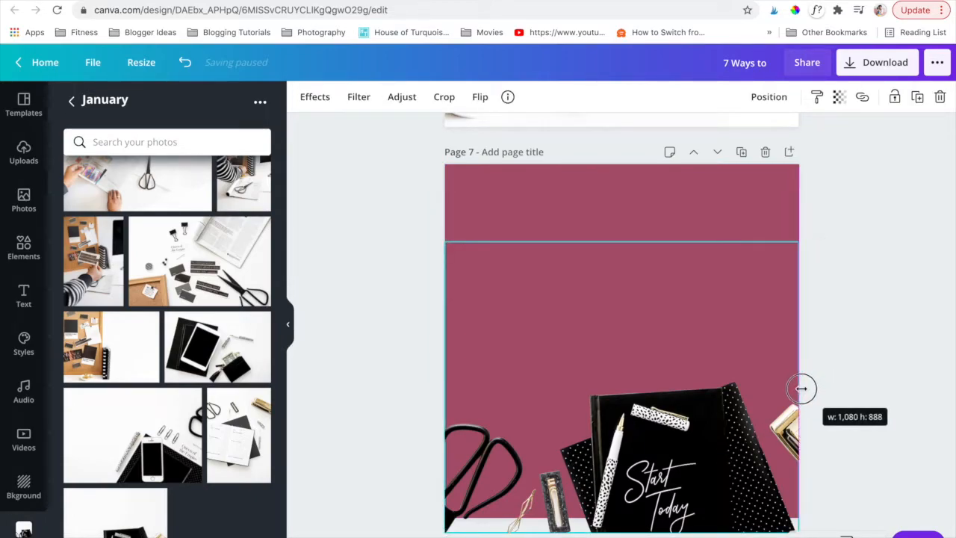
drag(610, 530, 611, 521)
click(372, 426)
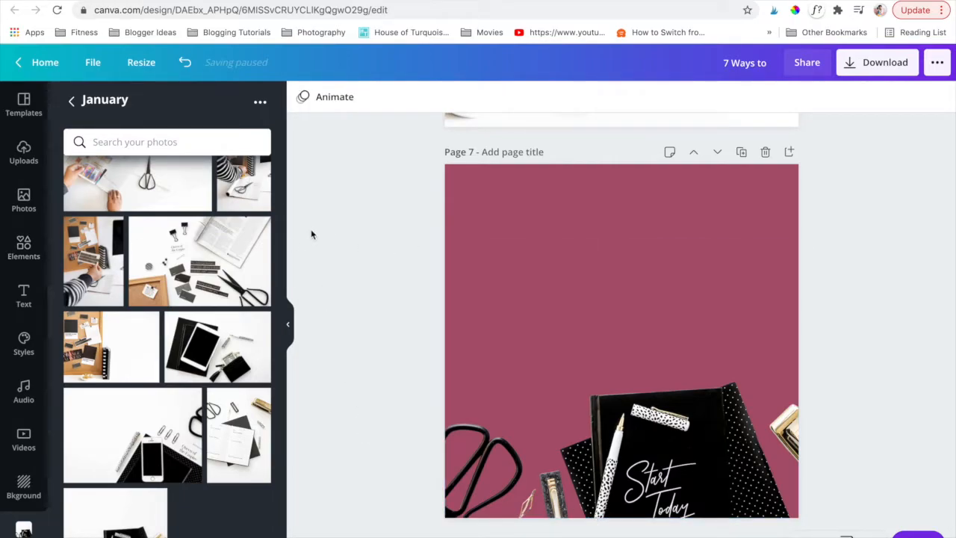
Add a three-line text reading "Decide. Commit. Succeed." to page 7 and enlarge it to size 57
text(tDecide)
key(Return)
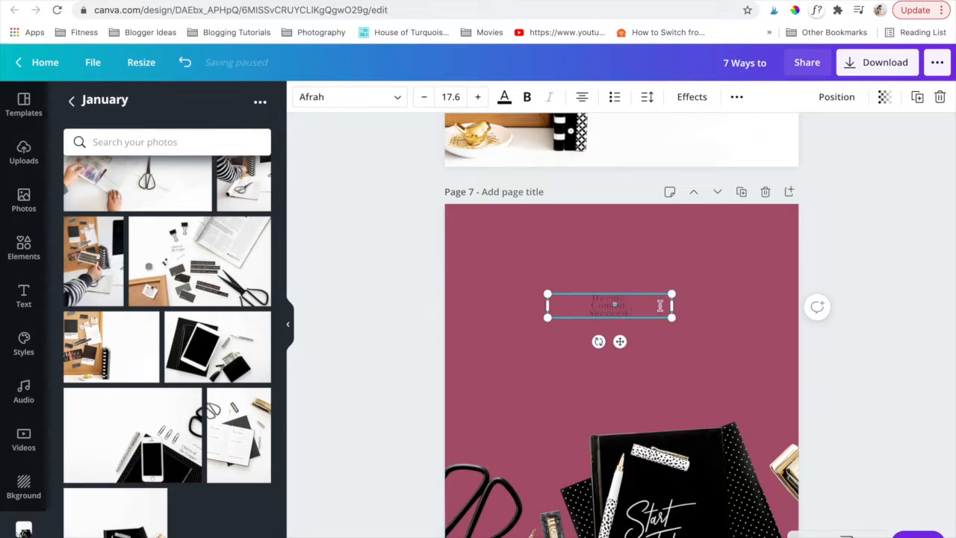
drag(647, 304, 753, 259)
Left-align all three lines of the "Decide. Commit. Succeed." text
click(583, 97)
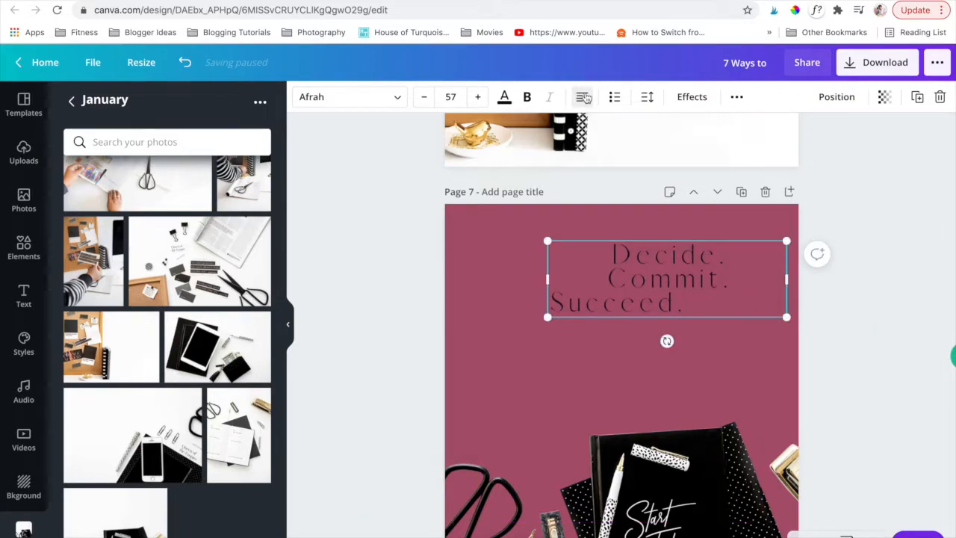
double_click(685, 297)
click(582, 97)
click(862, 348)
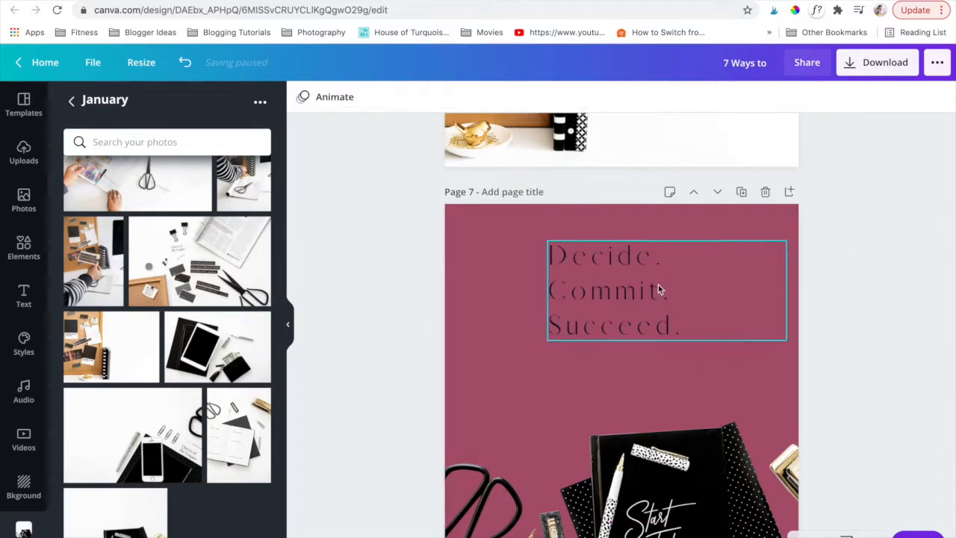
Make all three lines uppercase and bold, and enlarge the text to about size 70.2
click(736, 97)
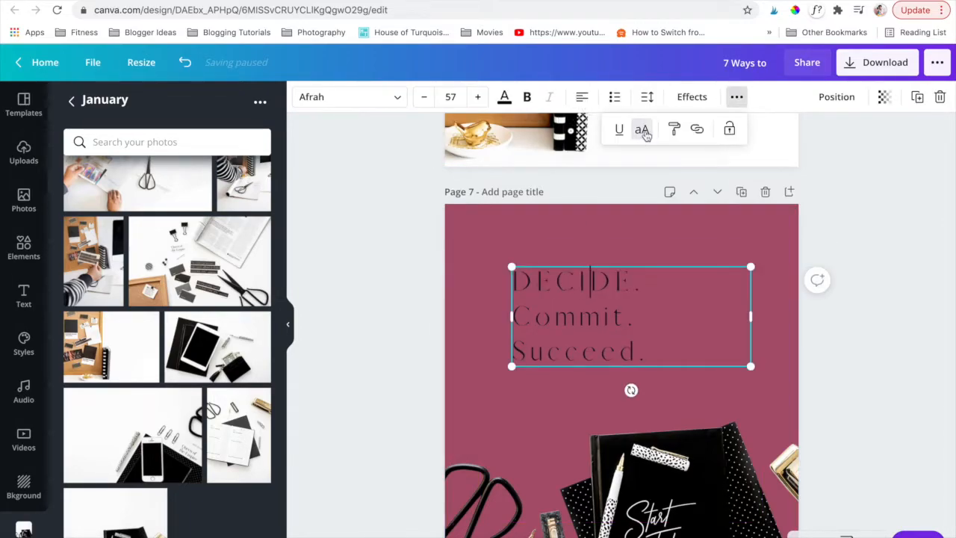
click(737, 97)
drag(643, 351, 513, 278)
click(642, 130)
click(527, 97)
drag(750, 266, 811, 253)
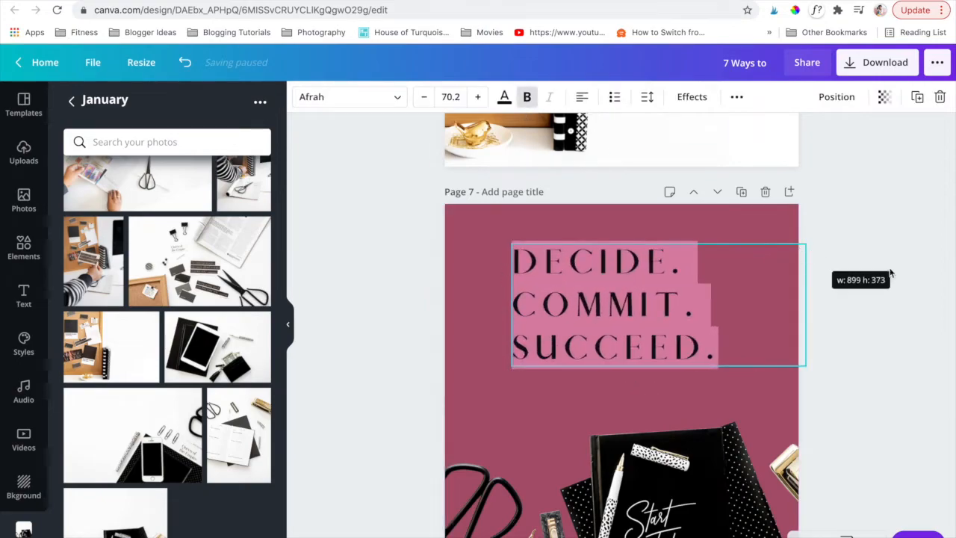
Tighten the letter spacing of the three-line text and move it toward the page's left margin above the flatlay
scroll(672, 298, down, 2)
drag(606, 248, 606, 264)
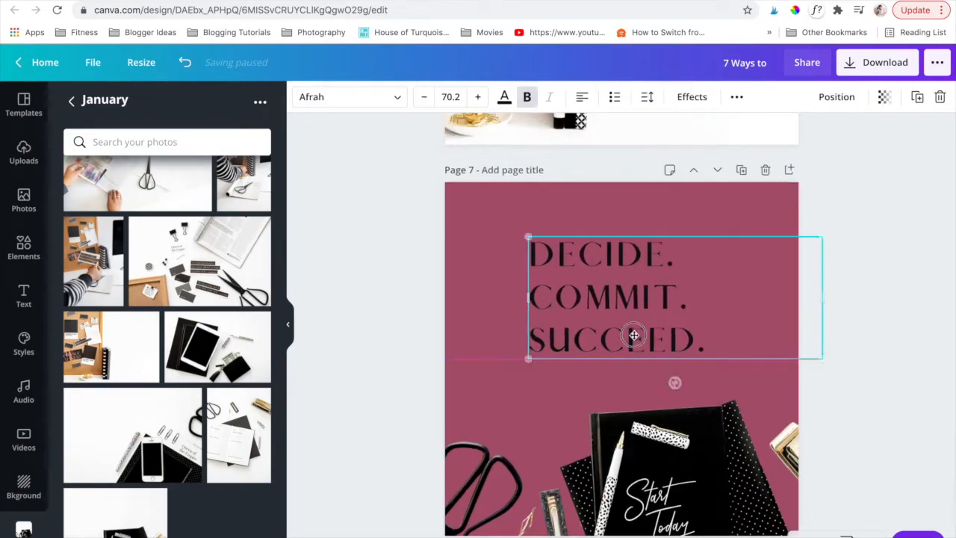
click(839, 367)
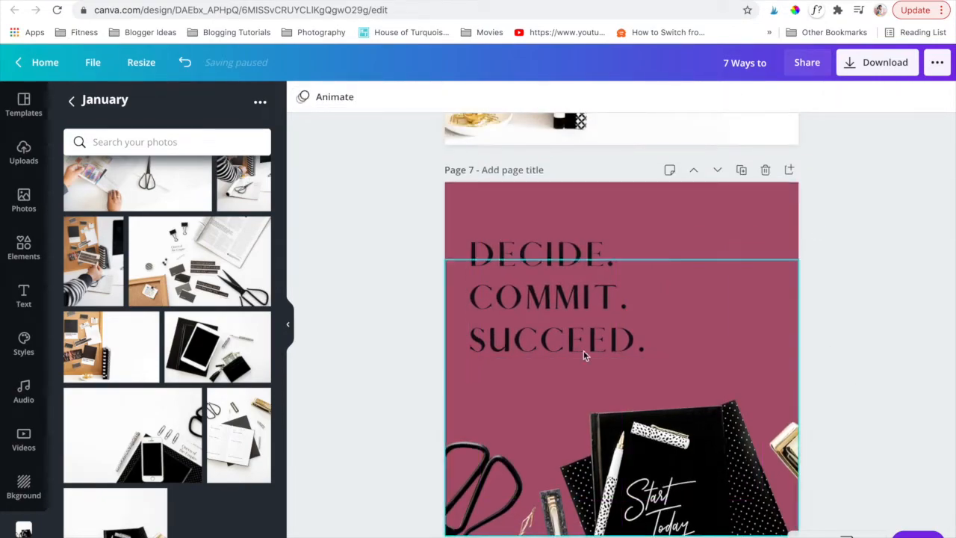
Try the brown, pale pink and coral document colors as page 7's background, and return it to the berry color
click(471, 408)
click(303, 96)
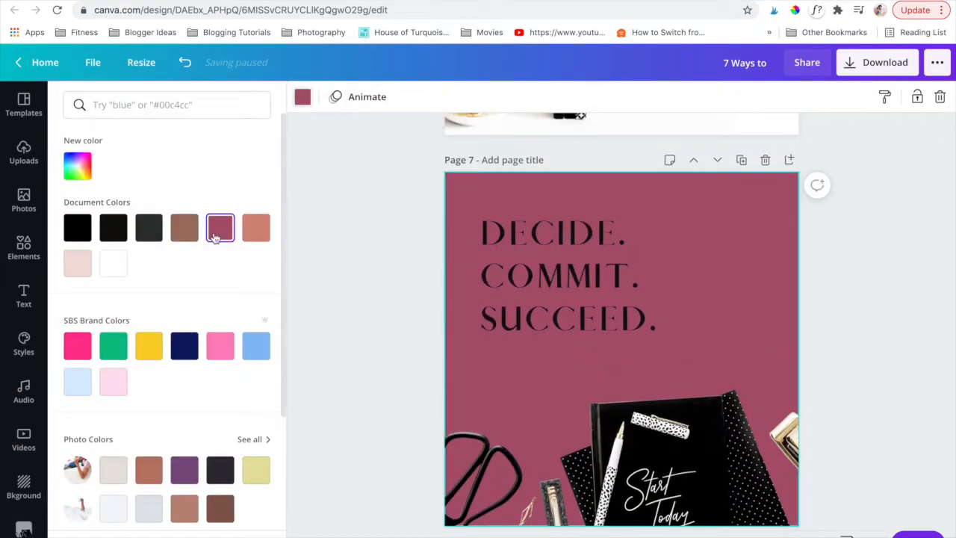
click(264, 232)
click(184, 228)
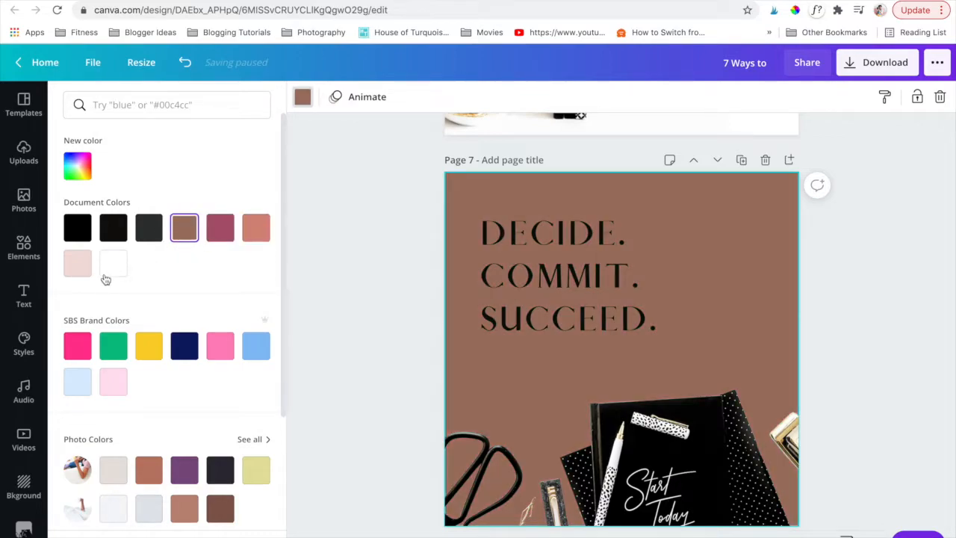
click(75, 264)
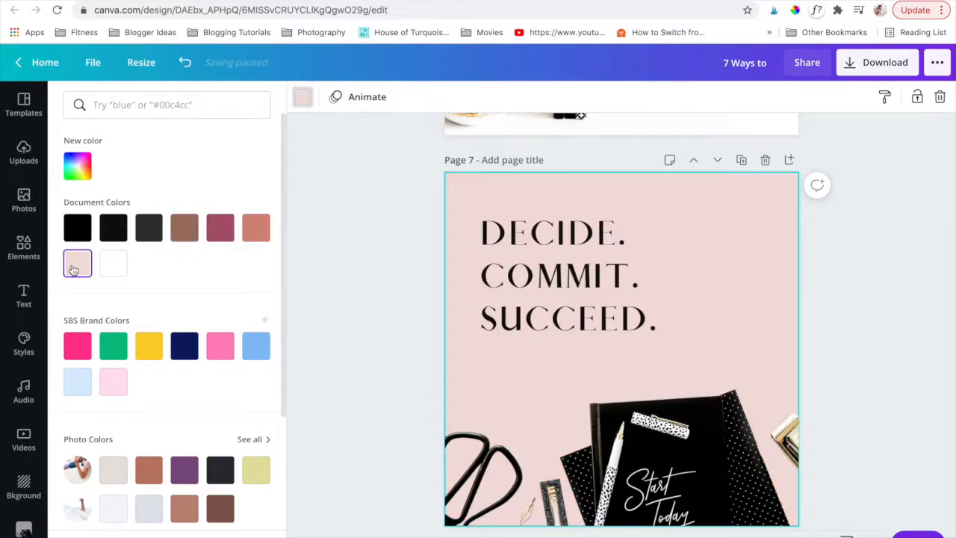
click(187, 236)
click(252, 236)
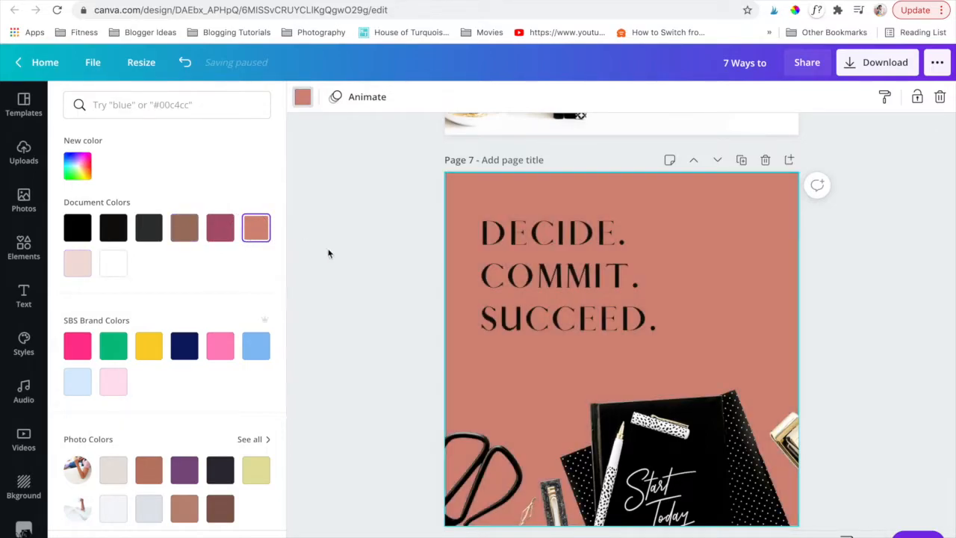
click(220, 228)
click(381, 316)
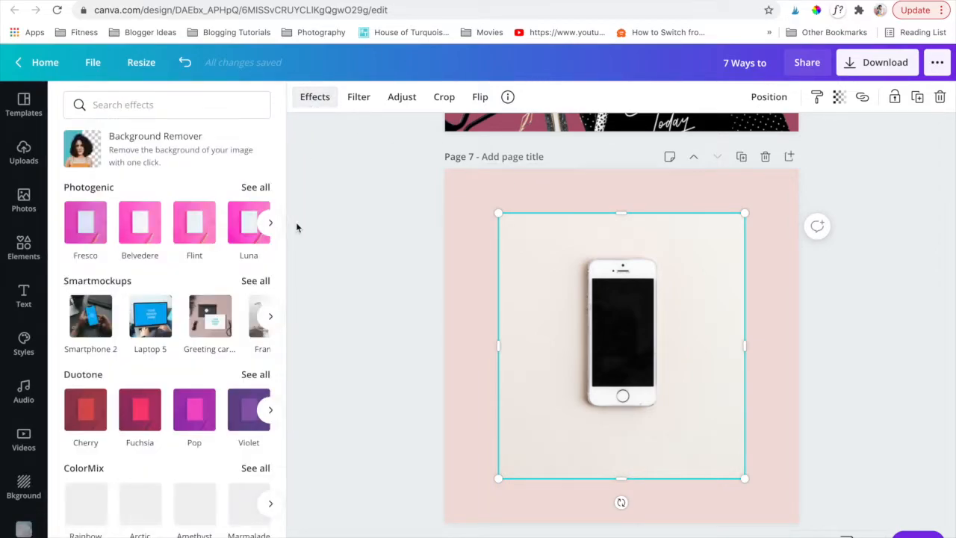
Remove the background from the phone photo and crop its empty margins close around the phone
click(139, 149)
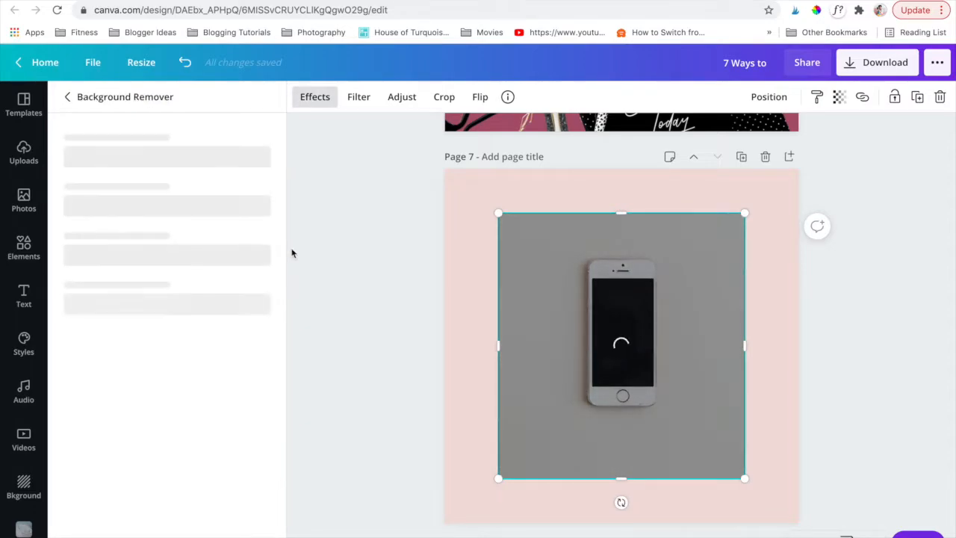
scroll(364, 294, down, 1)
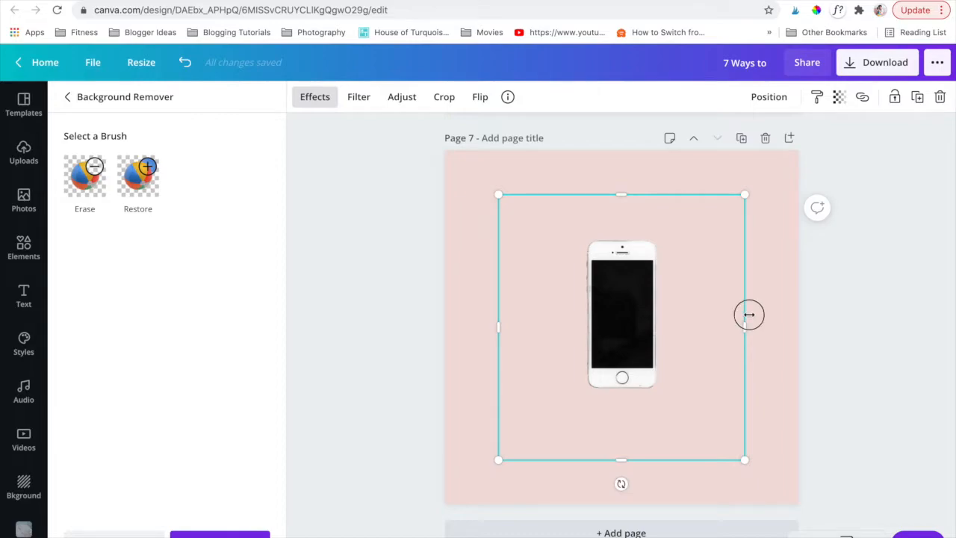
drag(714, 312, 678, 313)
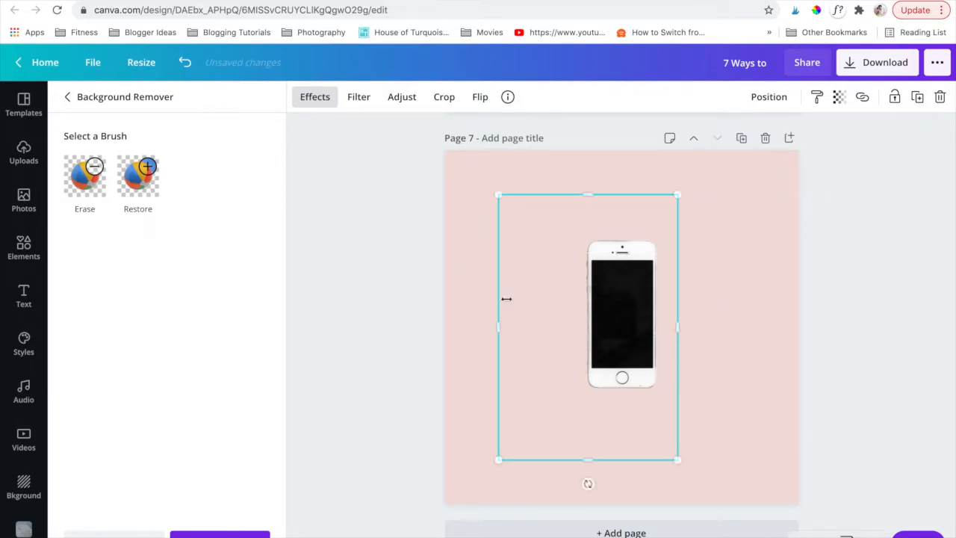
drag(501, 300, 573, 310)
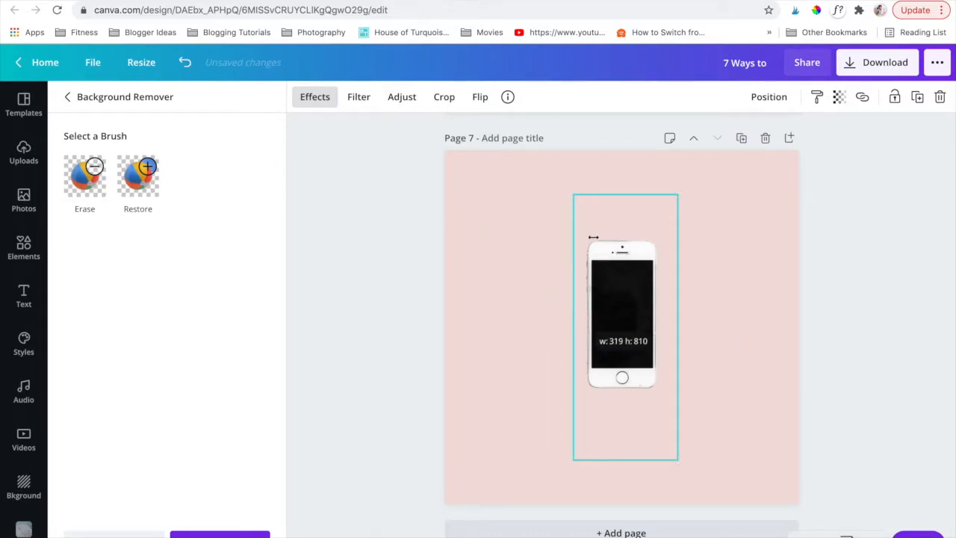
drag(622, 221, 620, 229)
drag(621, 436, 623, 396)
Enlarge the cut-out phone and move it down so its lower part runs past the page's bottom edge
drag(697, 515, 782, 537)
drag(706, 426, 673, 474)
click(839, 452)
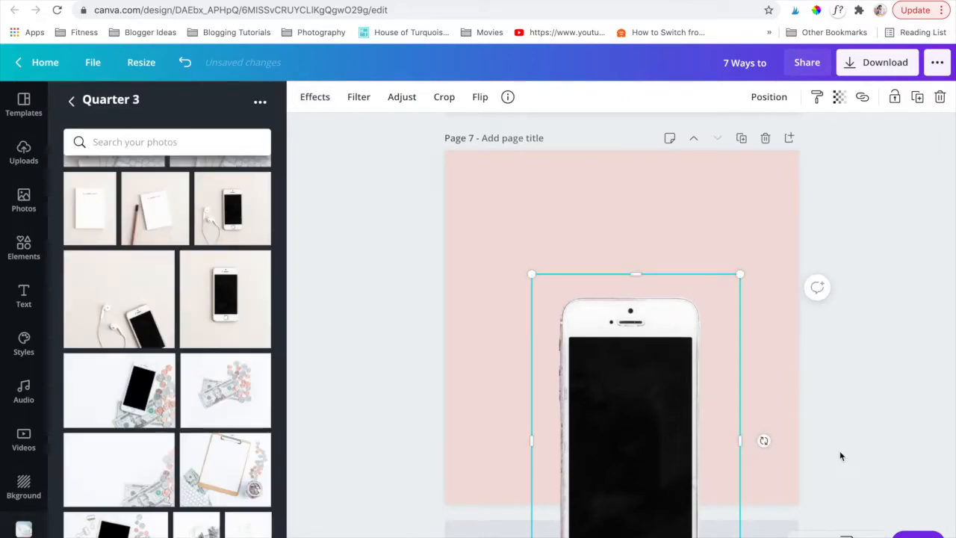
Crop the phone's overhanging lower part to page 7's bottom edge and add a single-photo grid to the page
click(24, 247)
scroll(621, 325, down, 5)
scroll(629, 314, up, 3)
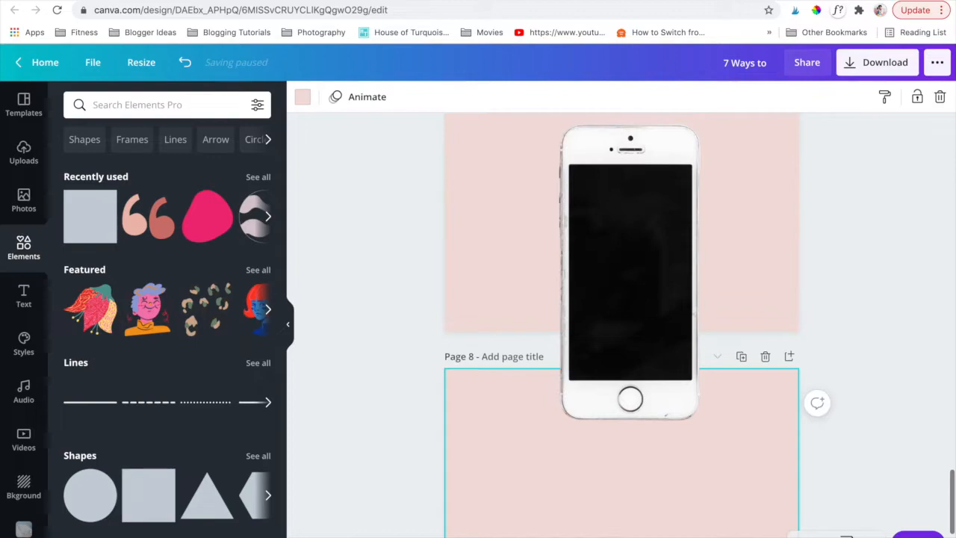
click(629, 305)
drag(637, 441, 634, 337)
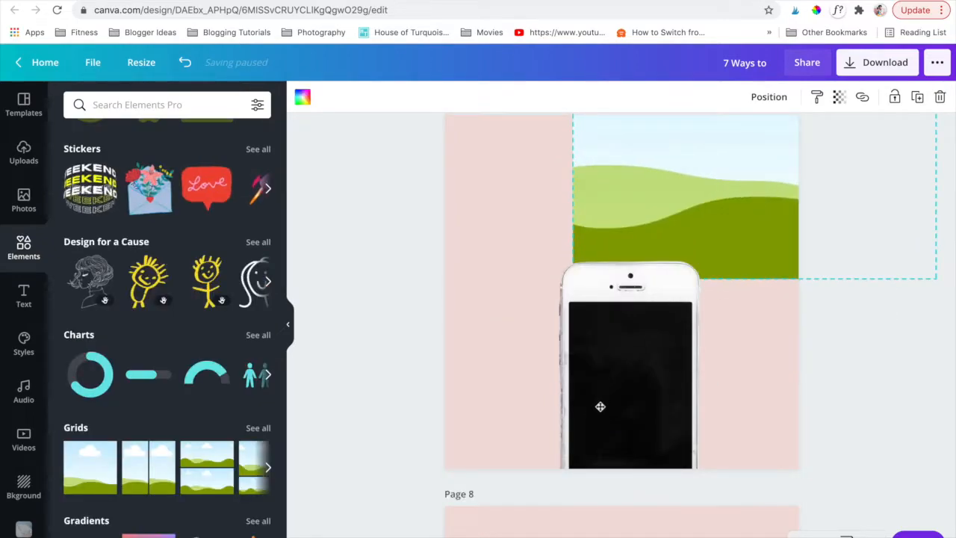
Try to bring the phone one layer forward on page 7
click(599, 406)
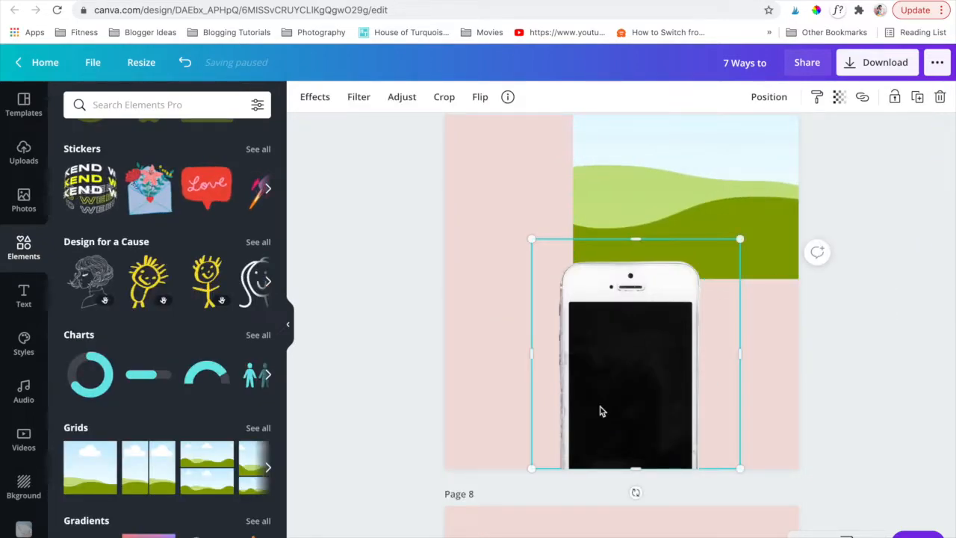
click(765, 97)
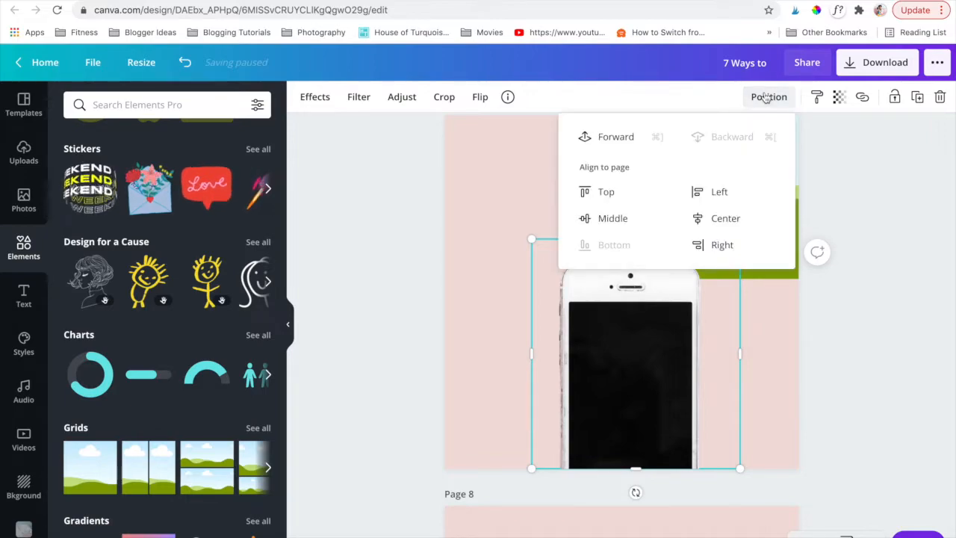
click(605, 131)
click(854, 387)
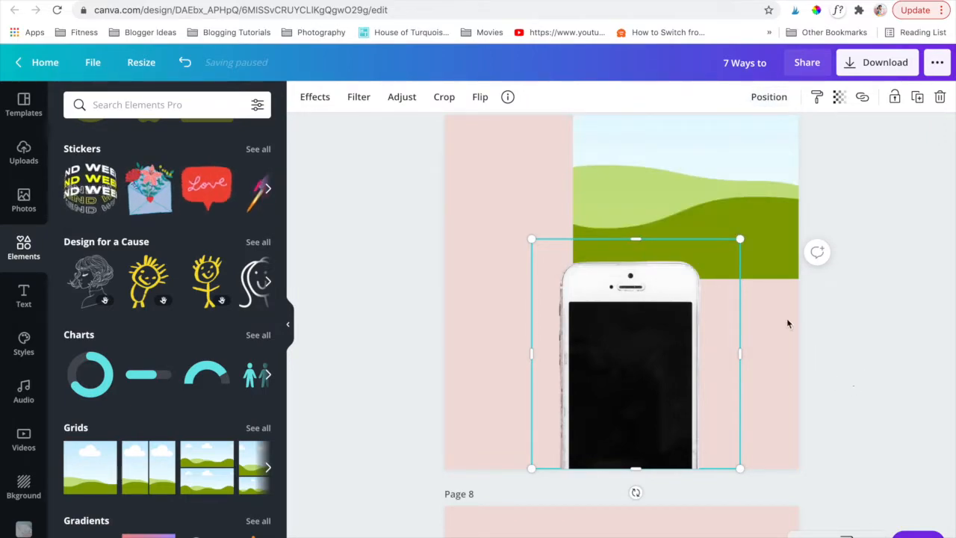
Move the landscape placeholder grid over the phone and bring it one layer forward, in front of the phone
drag(748, 219, 675, 356)
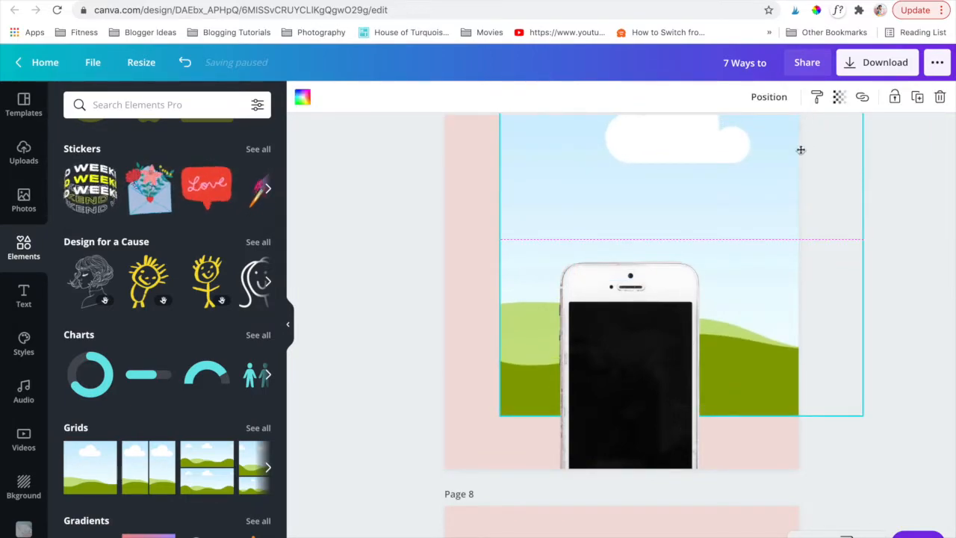
click(777, 98)
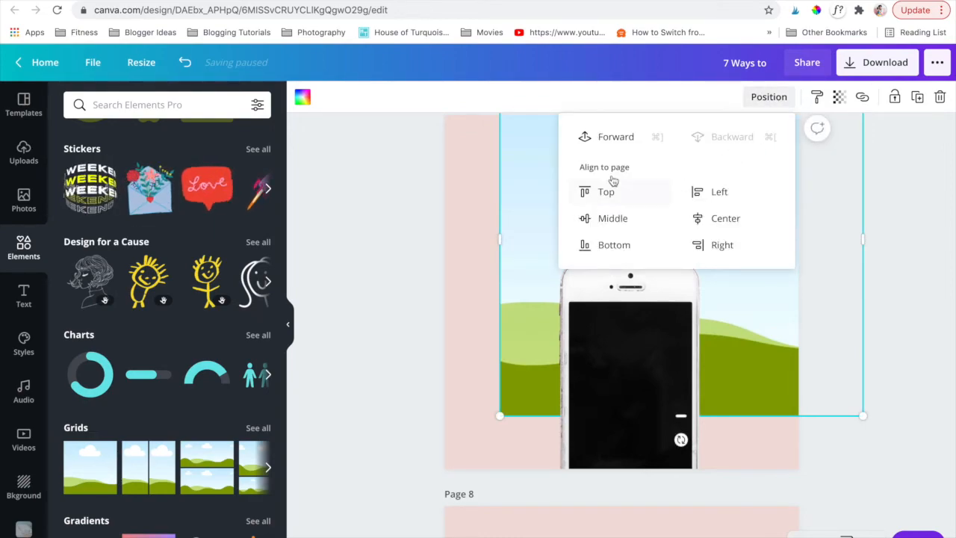
click(610, 139)
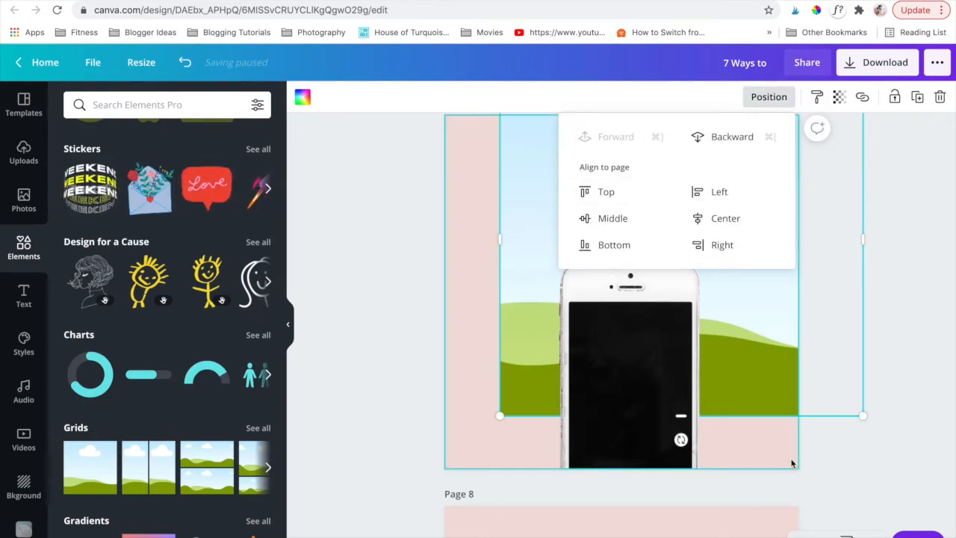
click(844, 446)
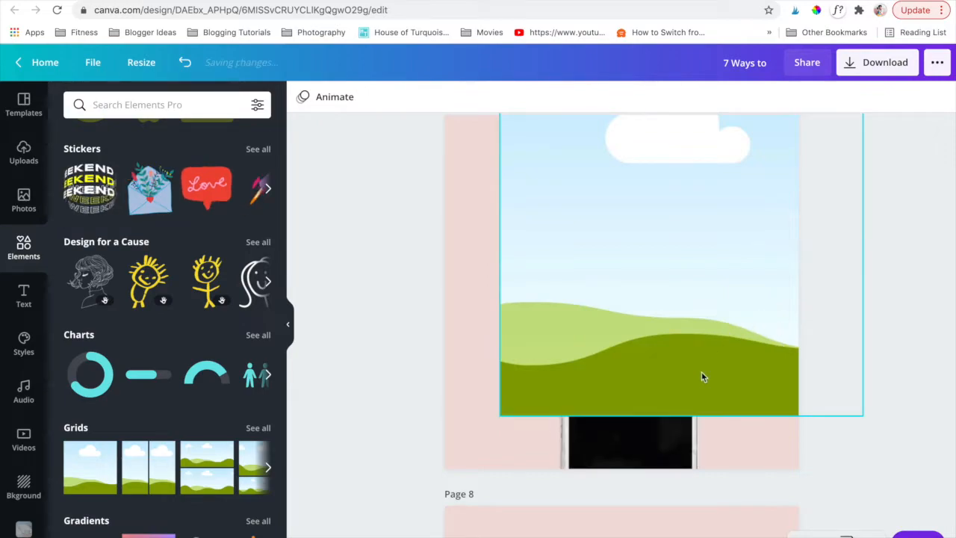
Move and resize the grid to cover the phone's black screen, about 367 wide and 537 high
drag(698, 363, 769, 415)
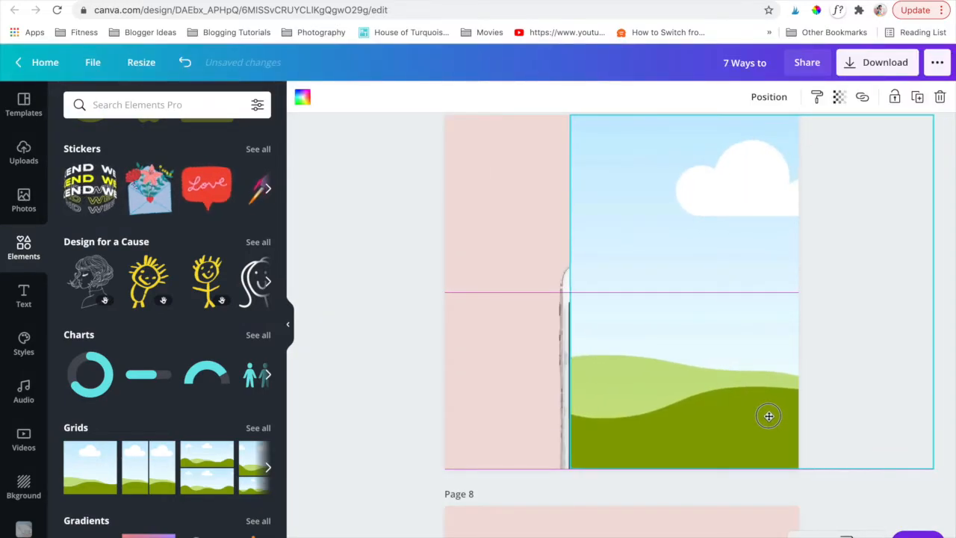
drag(766, 371, 766, 371)
drag(852, 312, 694, 366)
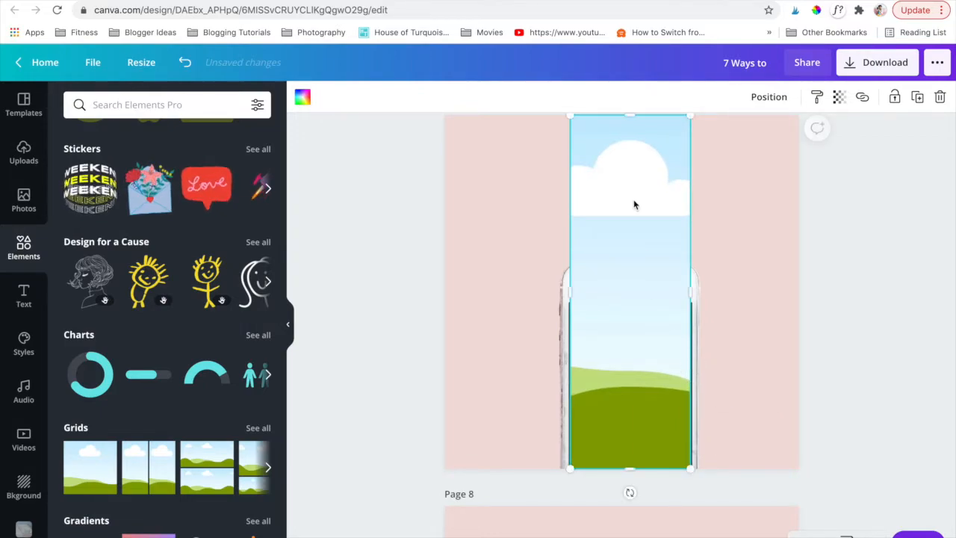
scroll(634, 205, up, 1)
drag(633, 255, 630, 340)
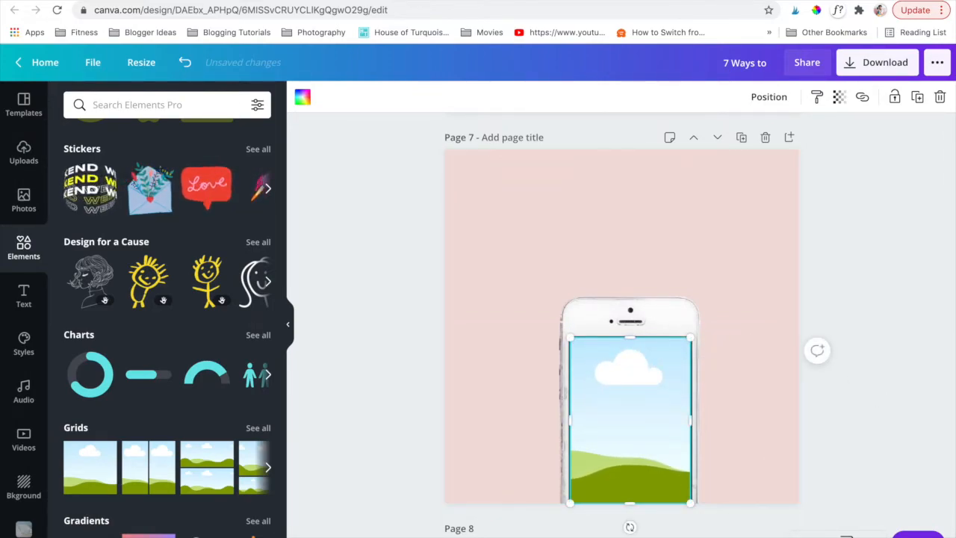
drag(618, 508, 618, 509)
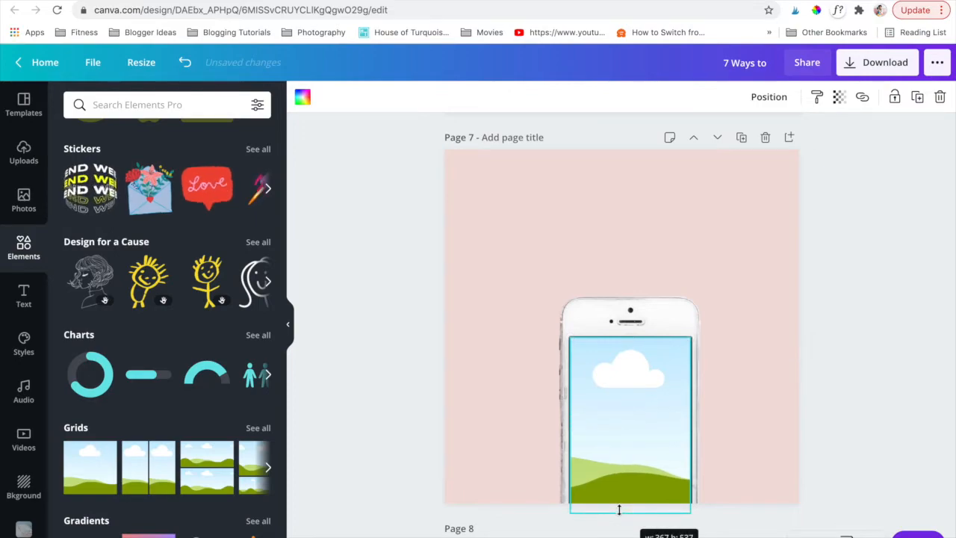
click(858, 382)
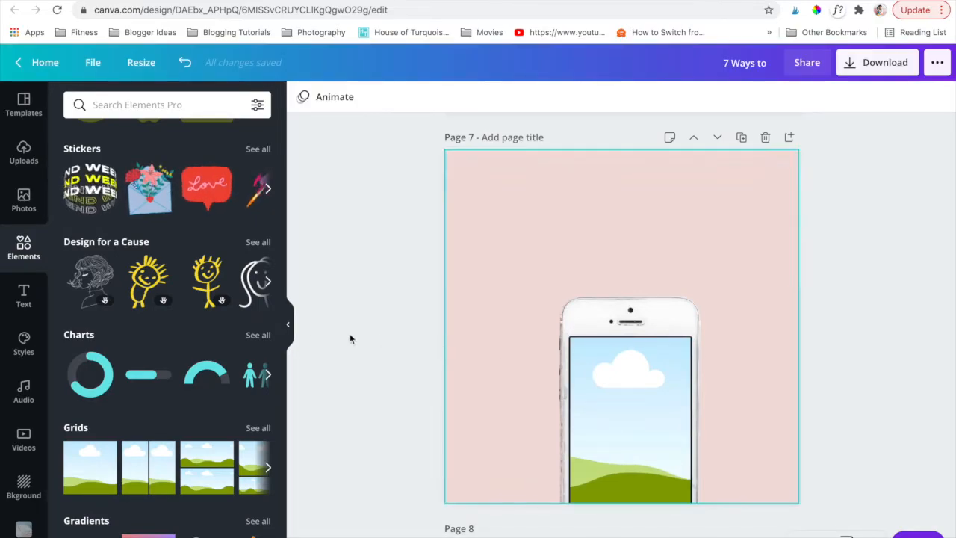
Set page 7's background to the brown document color and shift the phone together with its grid toward the page's center
click(463, 310)
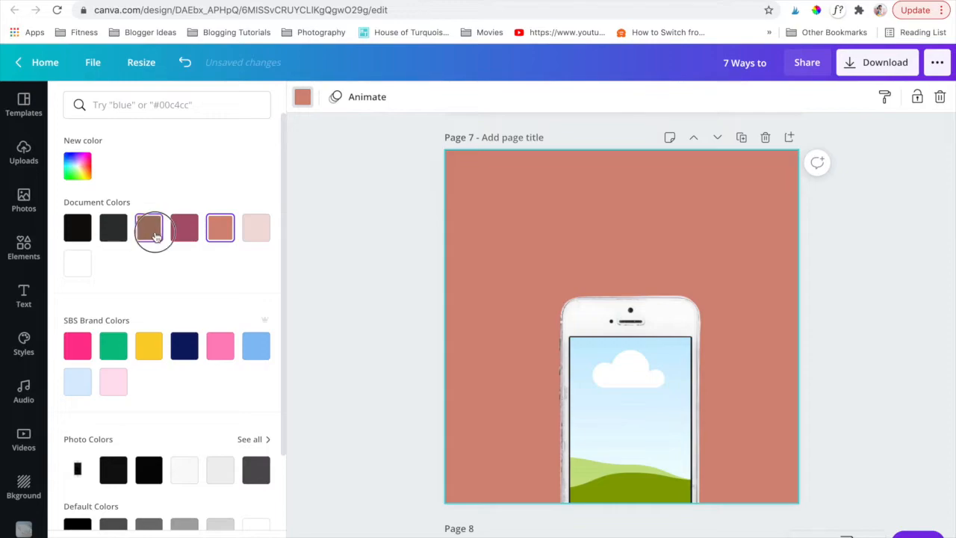
click(156, 236)
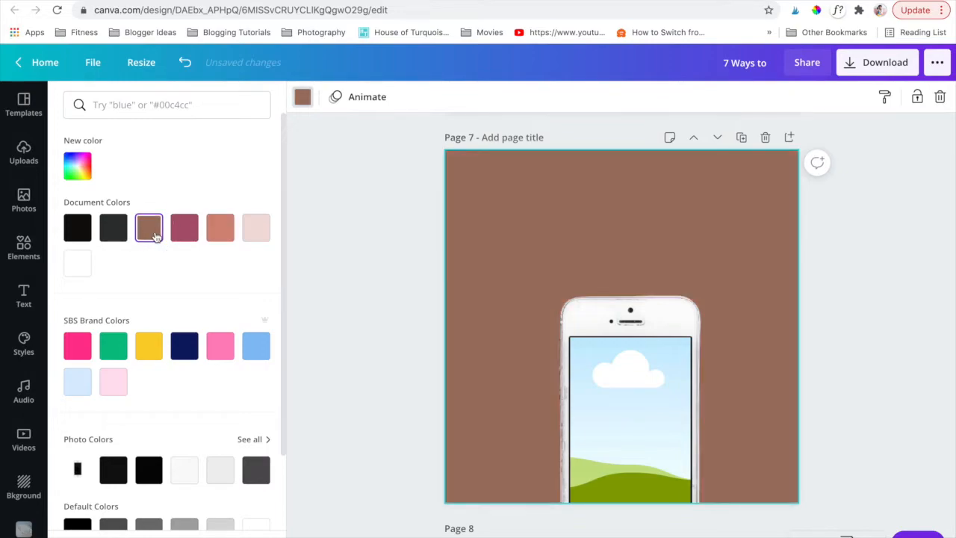
click(360, 339)
drag(611, 381, 630, 392)
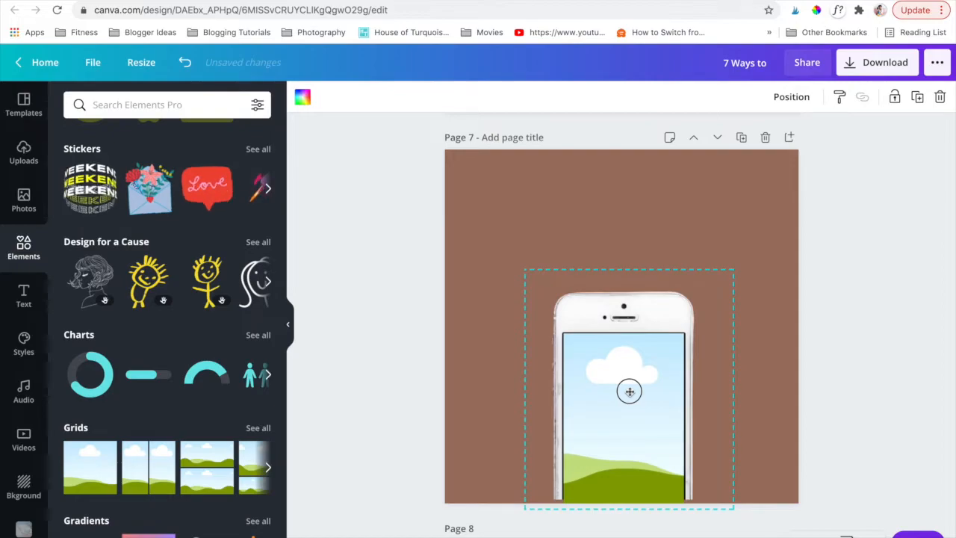
click(384, 377)
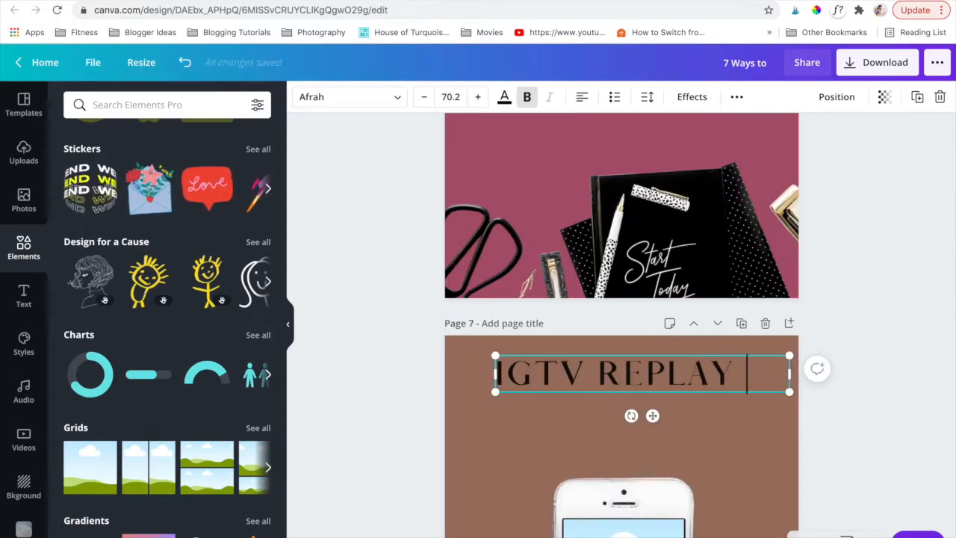
Complete the heading as "IGTV REPLAY | Q & A" and scale it down to size 42
text(| Q & A)
drag(790, 396, 762, 377)
scroll(757, 388, down, 2)
Place a copy of the heading below it and replace its text with "HOW TO MANAGE HOMESCHOOLING AND YOUR SIDE HUSTLE"
drag(663, 213, 642, 273)
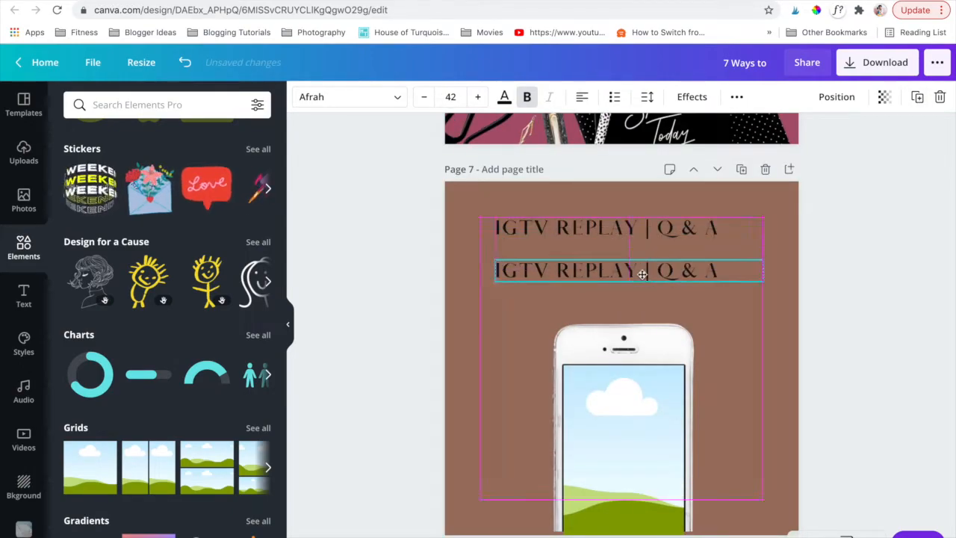
double_click(642, 271)
text(HOW TO MANAGE HOME)
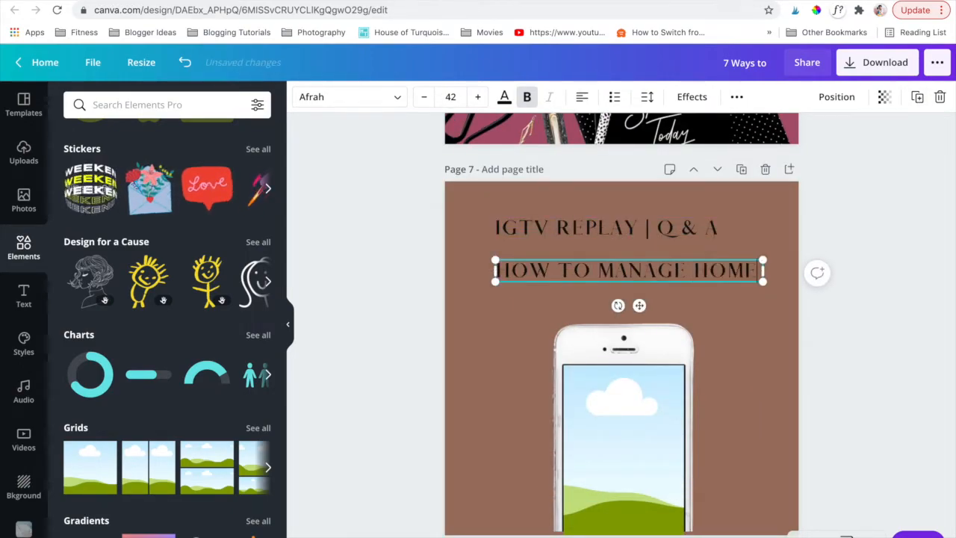
text(SCHOOLING AND YOU)
Widen the subheading to two lines, remove its bold, center-align it and scale it down to size 34.6
drag(762, 296, 910, 317)
key(super+a)
key(super+b)
key(super+shift+c)
drag(907, 308, 832, 324)
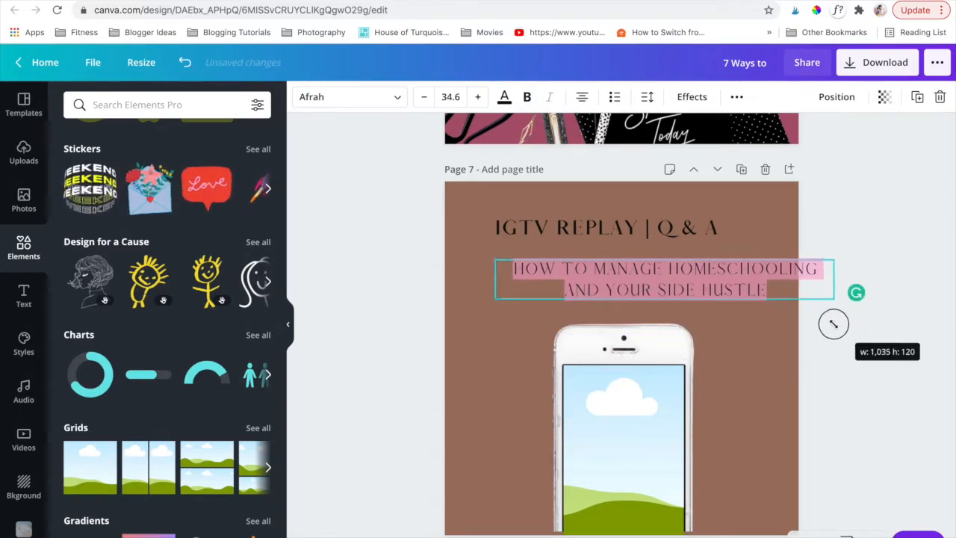
Center the subheading and the heading horizontally above the phone and bring the two closer together
drag(657, 285, 614, 285)
drag(657, 232, 674, 244)
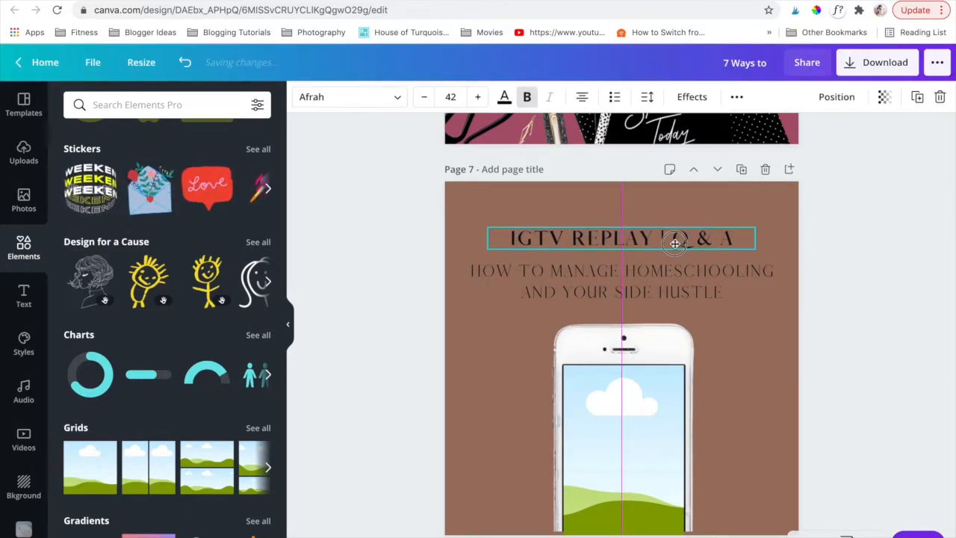
click(893, 347)
scroll(855, 349, down, 1)
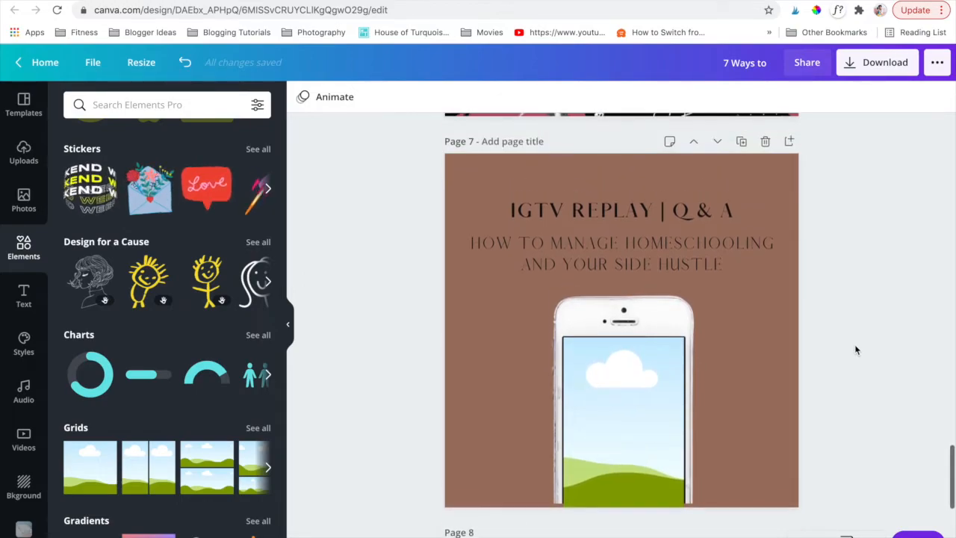
click(674, 247)
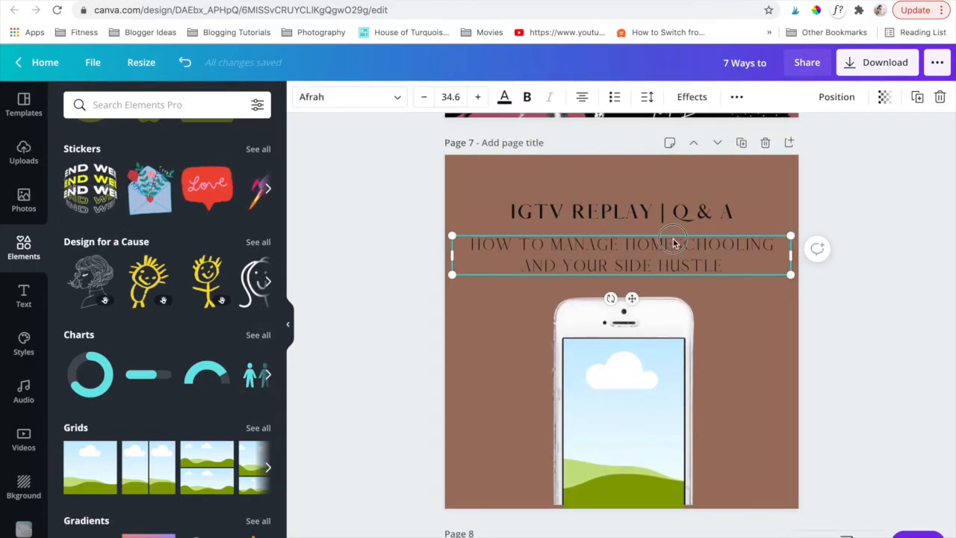
drag(673, 243, 674, 239)
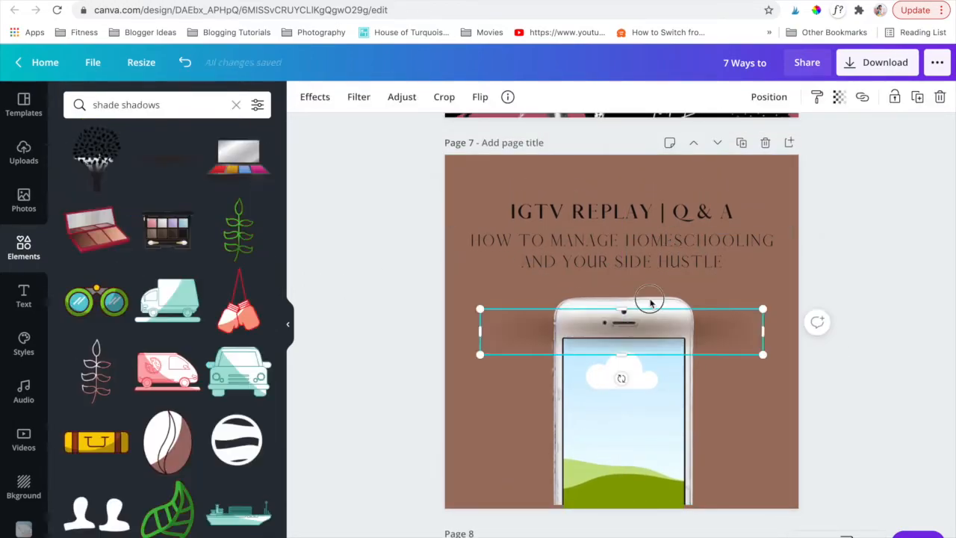
Scale the shadow down, center it horizontally just above the phone and send it backward
drag(619, 329, 619, 284)
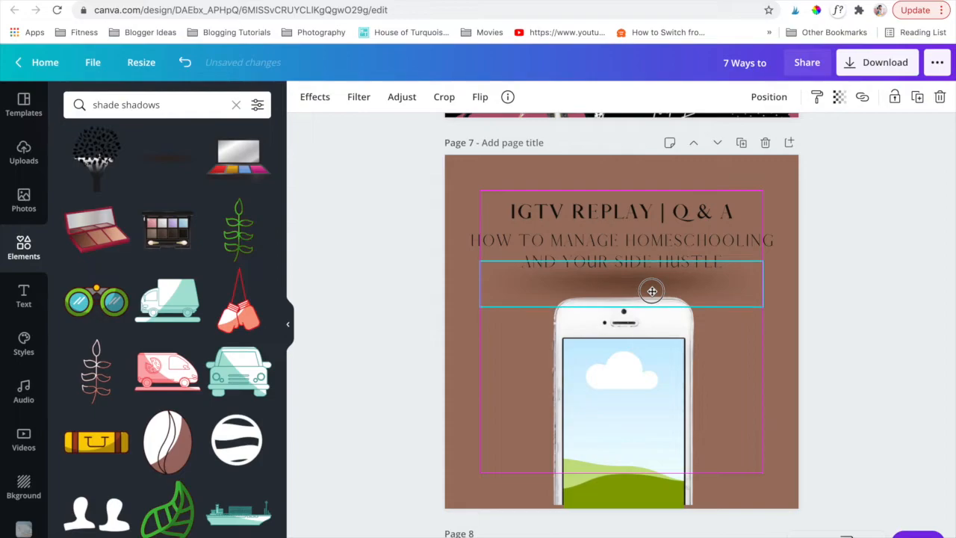
drag(735, 310, 699, 297)
drag(613, 284, 644, 287)
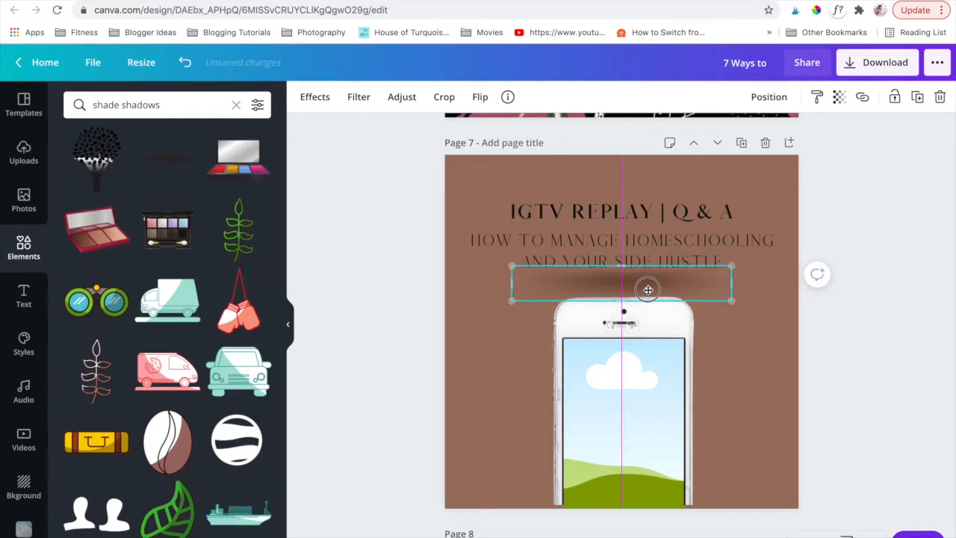
click(765, 97)
click(736, 137)
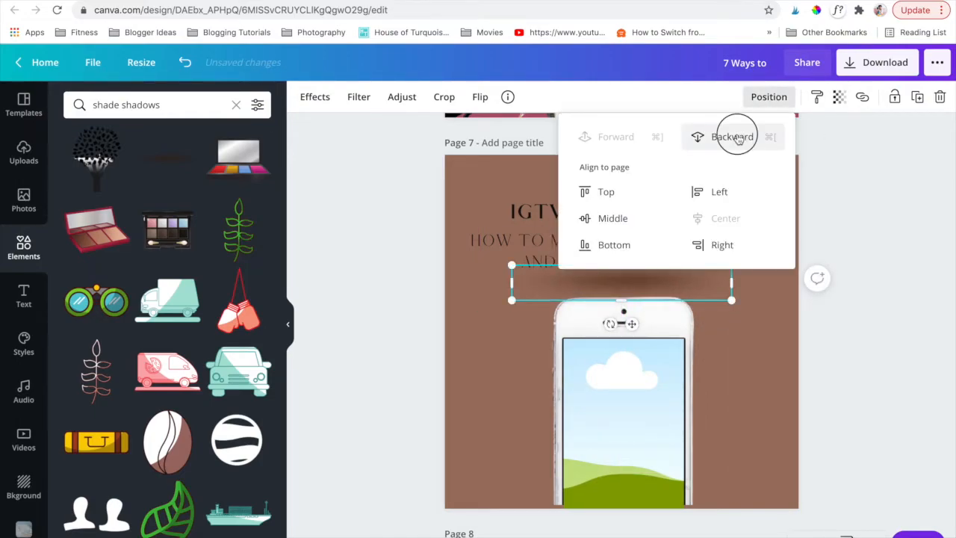
click(856, 215)
Move the circle graphic lower so it runs off the page's right edge, clear of the phone
scroll(348, 348, down, 1)
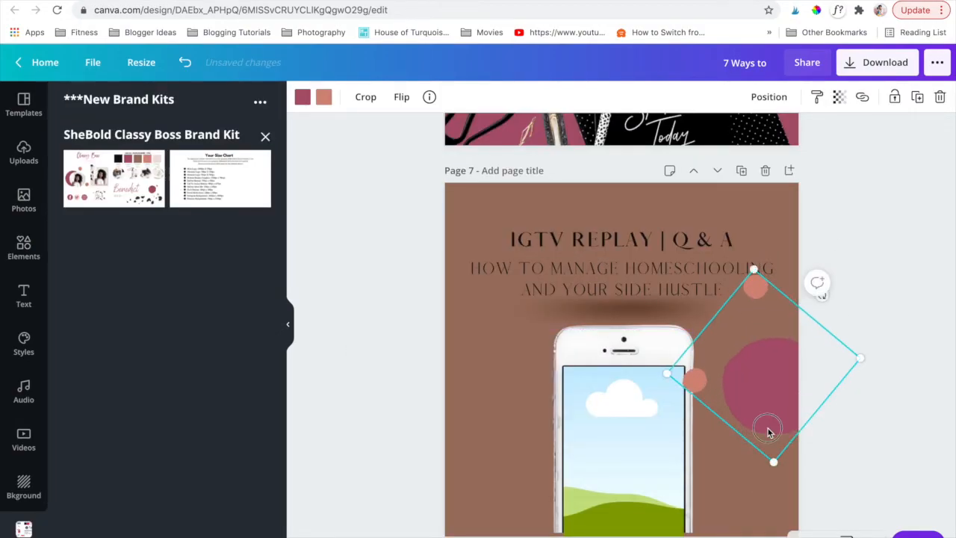
drag(768, 429, 795, 487)
click(876, 280)
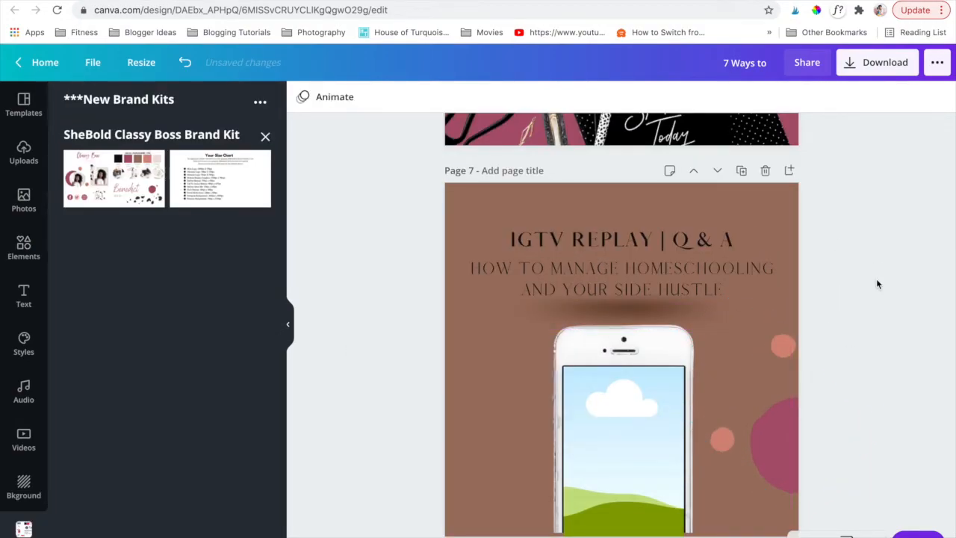
scroll(876, 280, down, 1)
Duplicate the circle graphic twice, placing a smaller rotated copy on the page's left edge and a tiny one in its lower-left corner
click(777, 404)
click(916, 97)
drag(784, 402, 441, 335)
drag(467, 419, 403, 375)
drag(497, 246, 496, 372)
drag(448, 296, 492, 493)
click(916, 97)
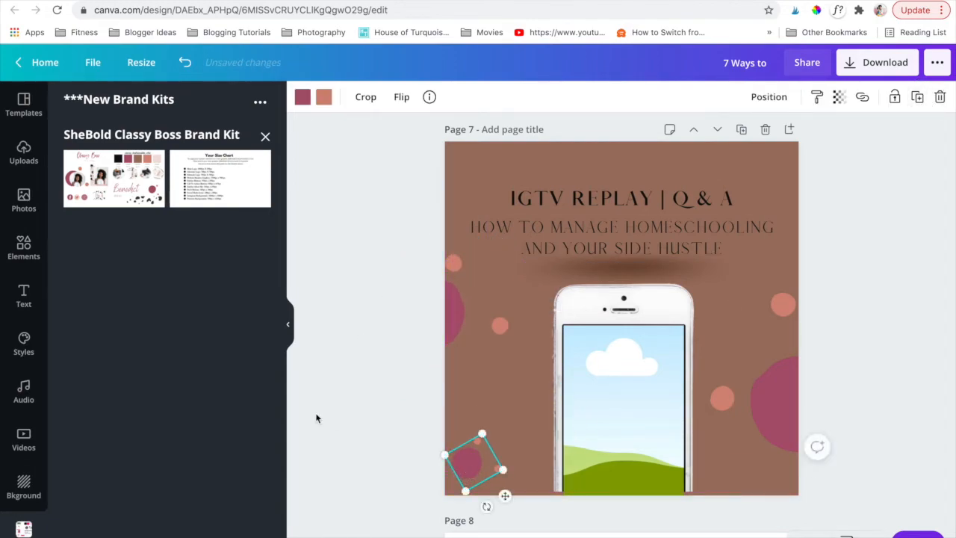
click(331, 420)
Change the phone mockup page's background from the document colors to light pink
click(453, 217)
click(301, 96)
click(78, 263)
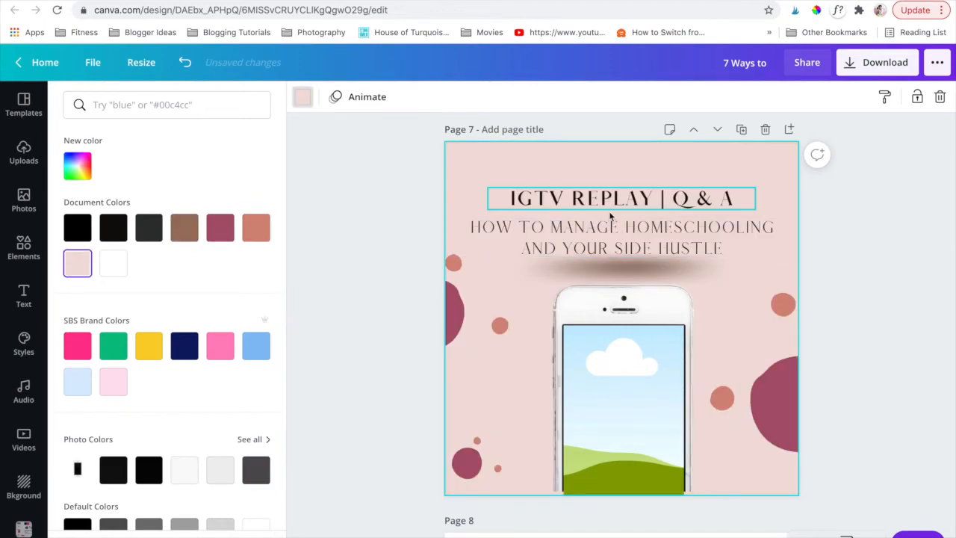
Move the heading and subheading higher on the page and nudge the shadow up slightly
drag(610, 207, 610, 197)
drag(548, 248, 577, 249)
click(577, 254)
click(348, 311)
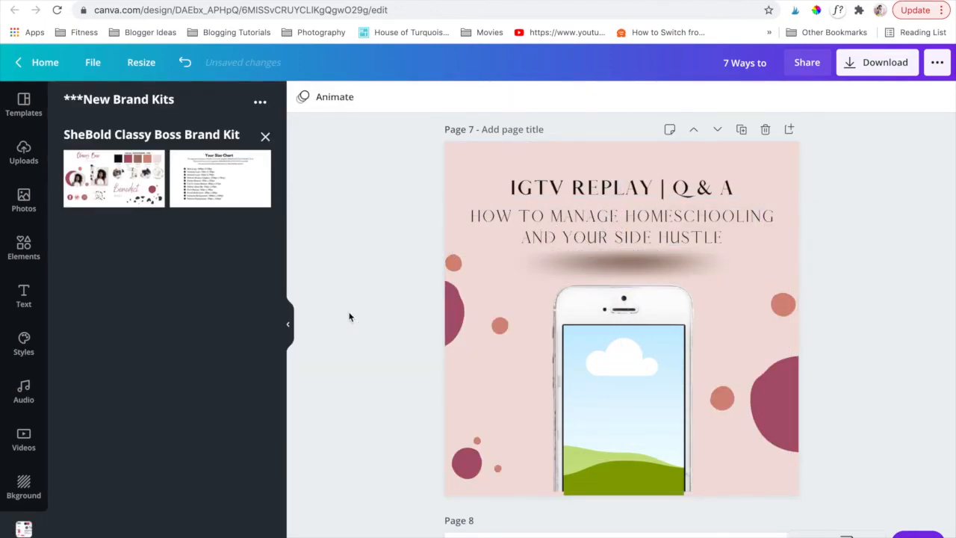
Move the circle graphic on the page's left edge slightly higher
drag(453, 314, 451, 290)
click(322, 325)
scroll(322, 326, up, 1)
click(619, 221)
click(821, 273)
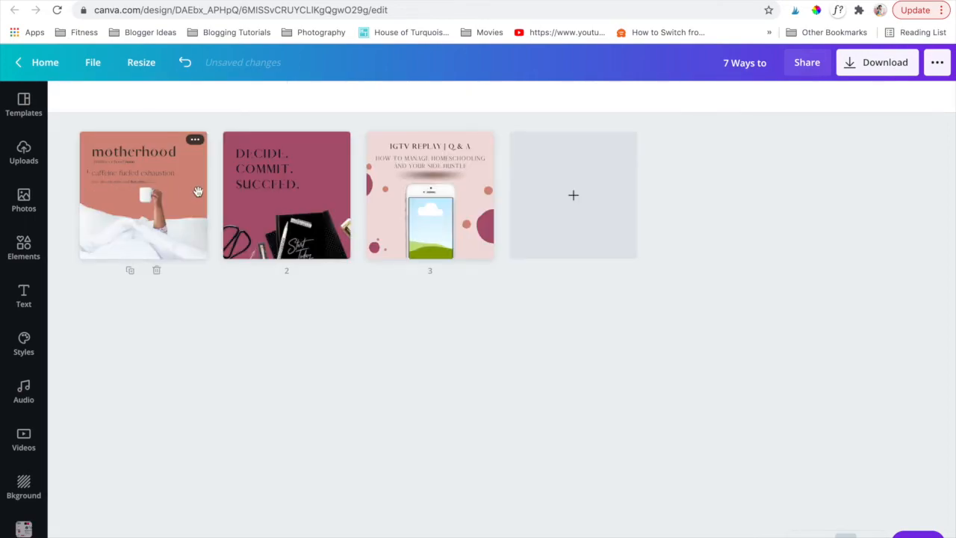